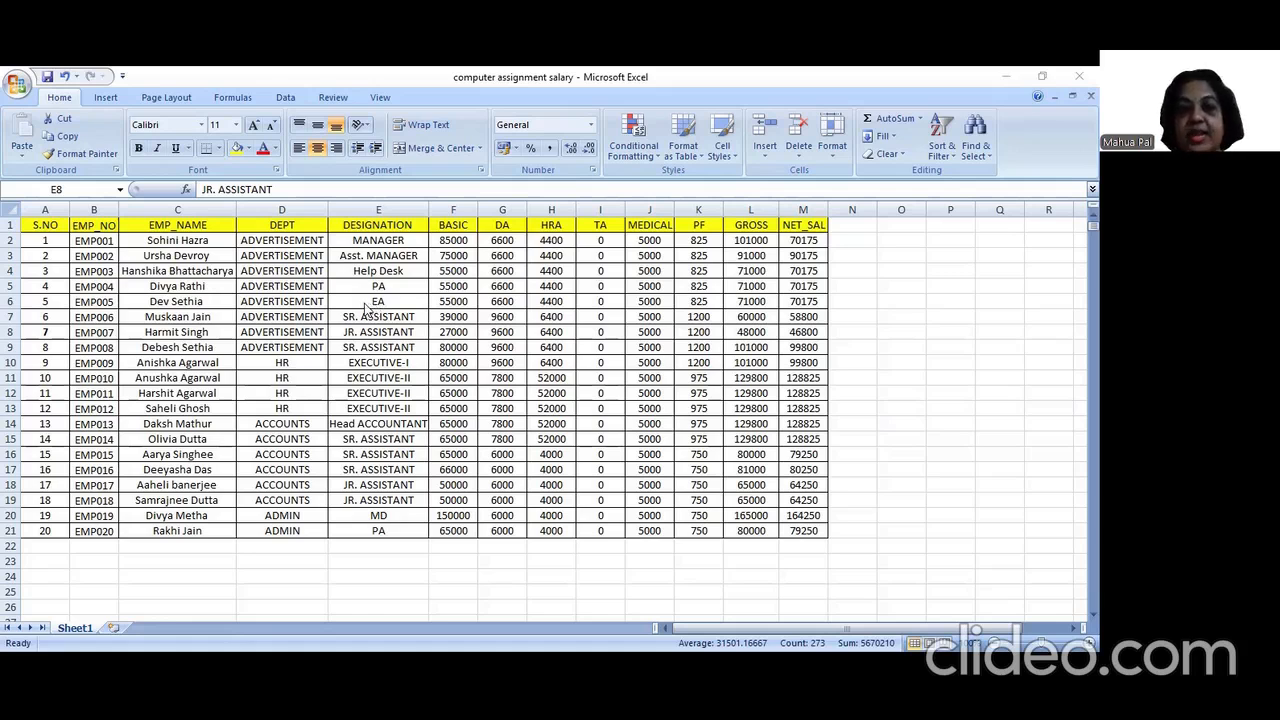
left_click(345, 301)
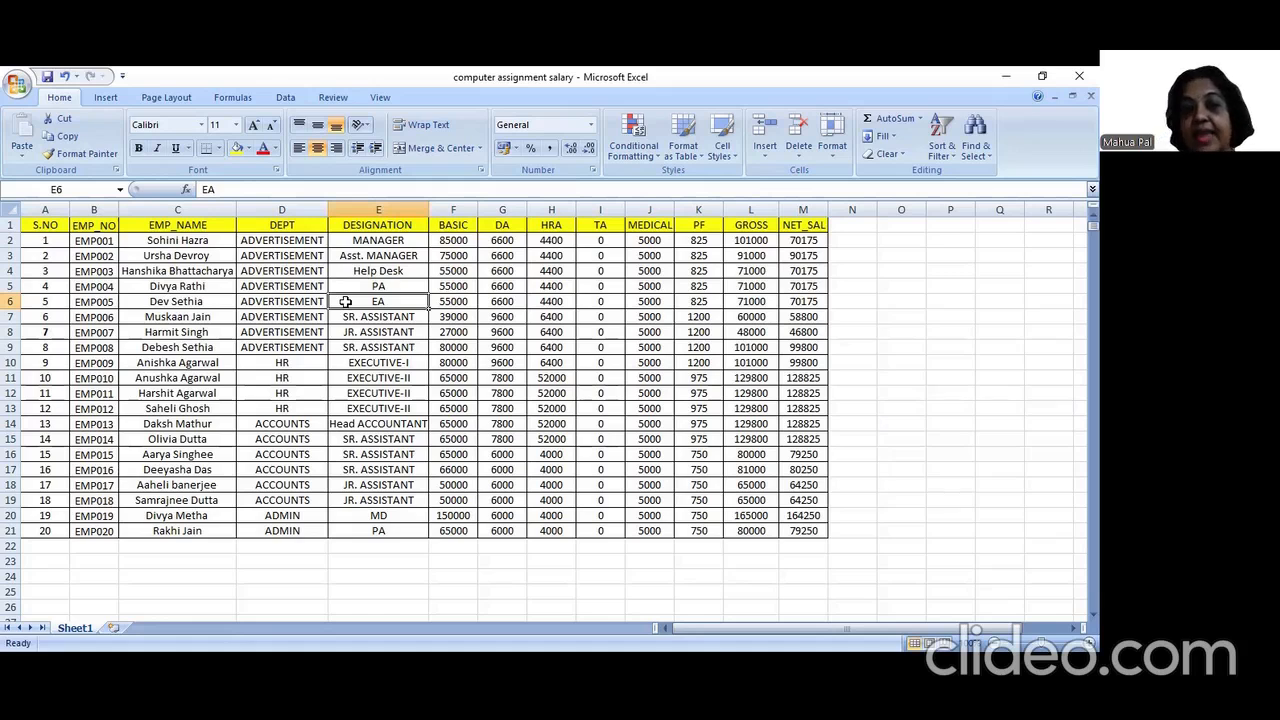
key("ctrl+a")
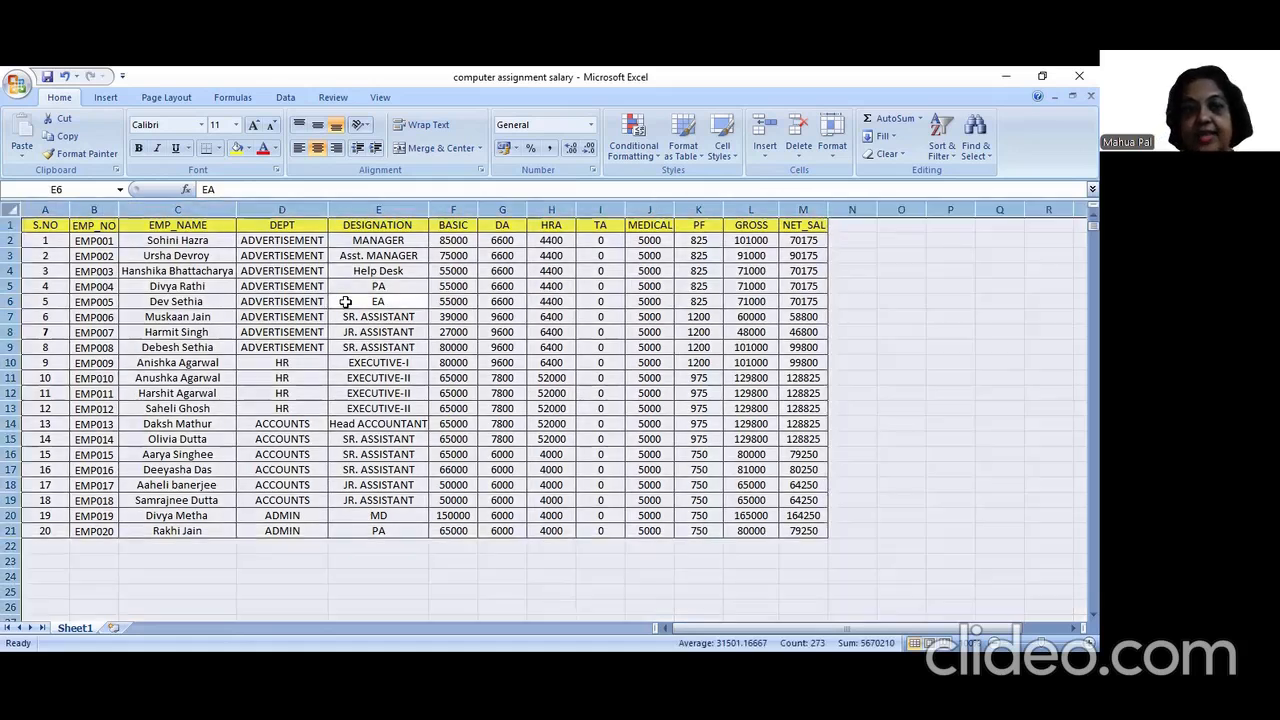
left_click(345, 301)
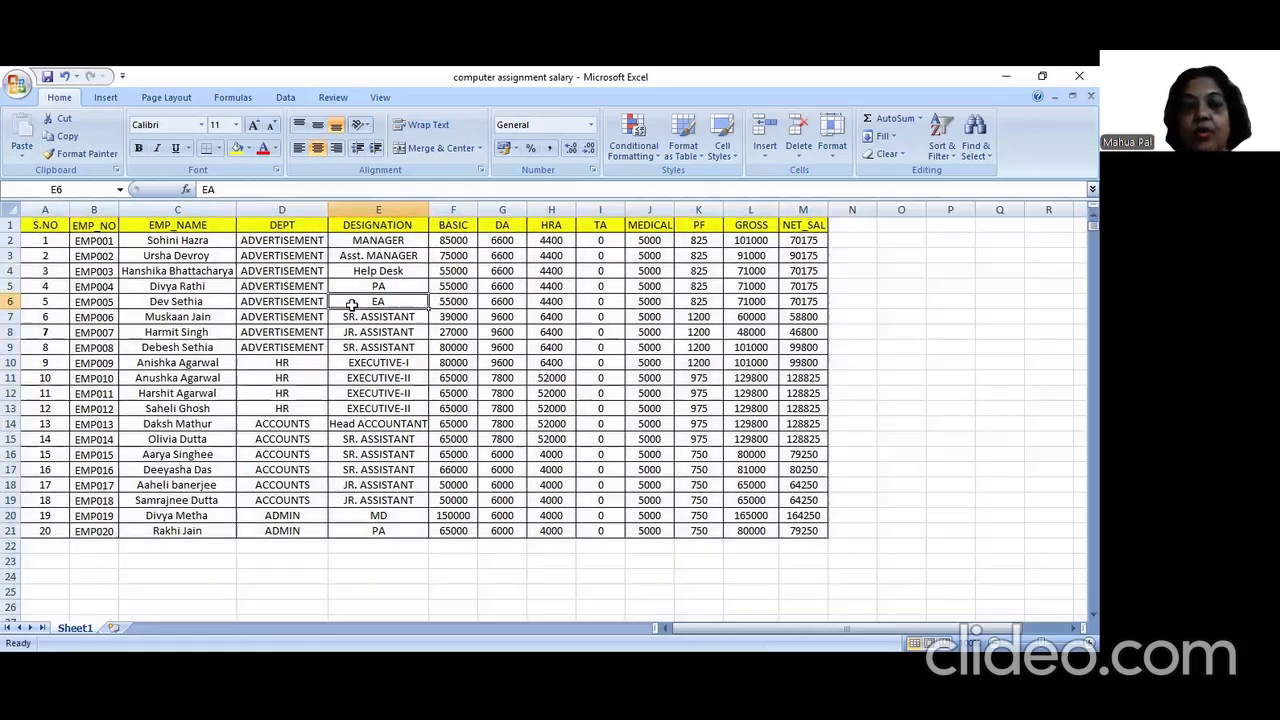
Create a PivotTable on a new worksheet from the salary data in Sheet1, range A1:M21.
left_click(288, 287)
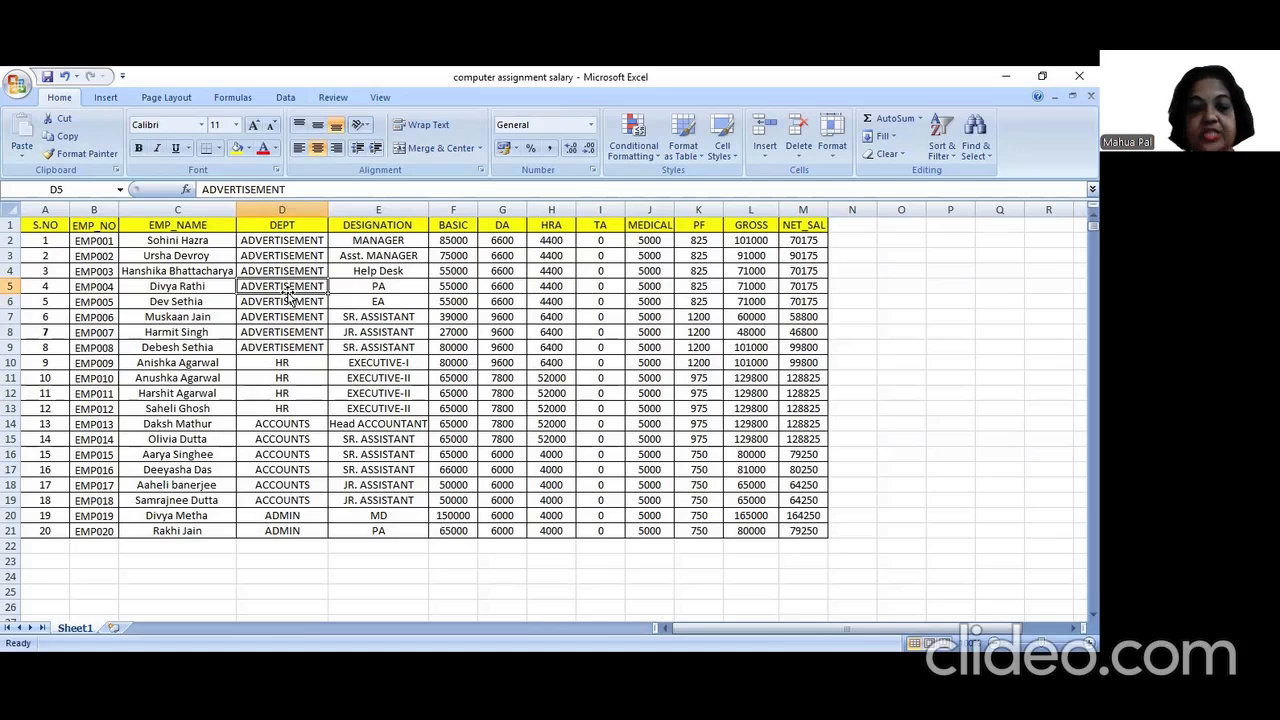
key("ctrl+a")
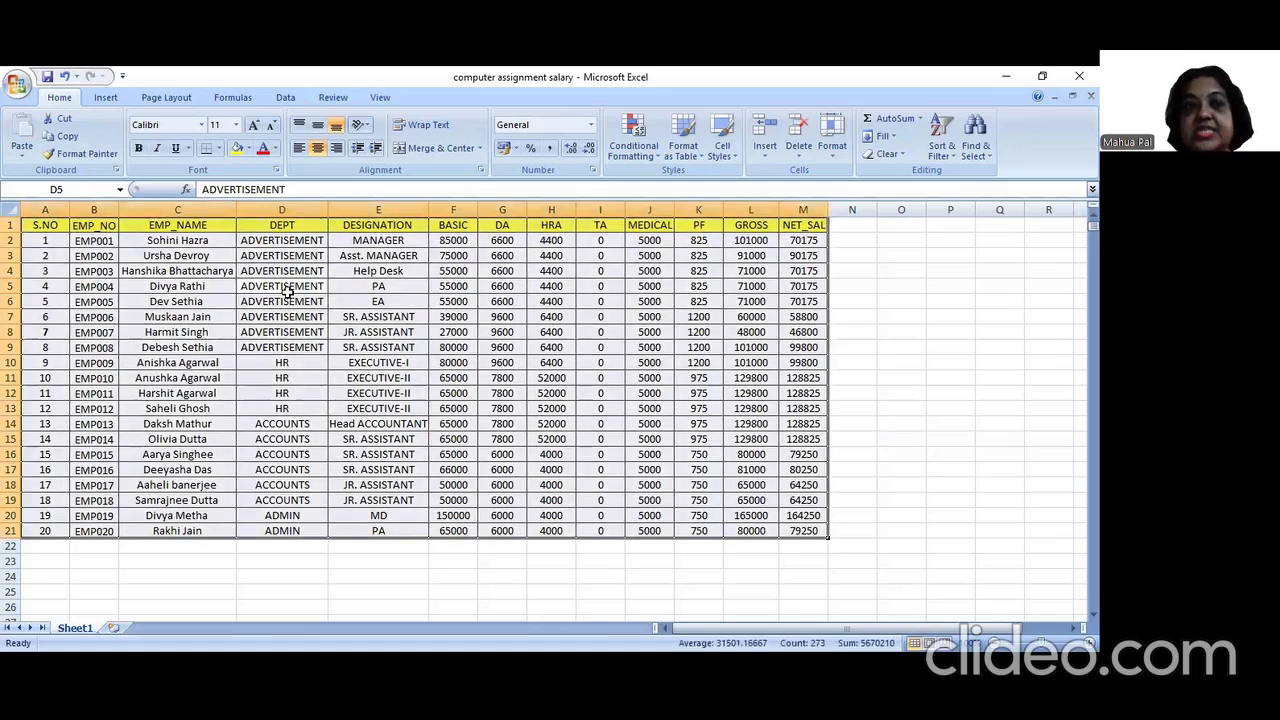
left_click(106, 97)
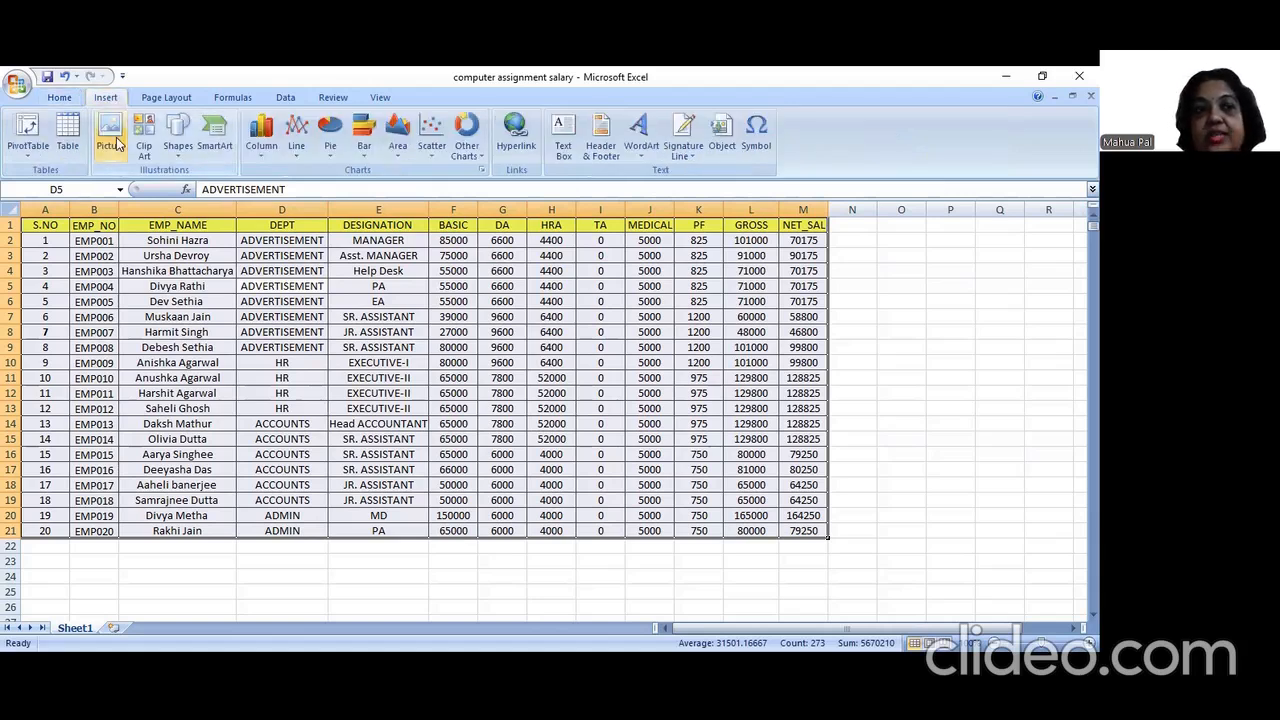
left_click(33, 150)
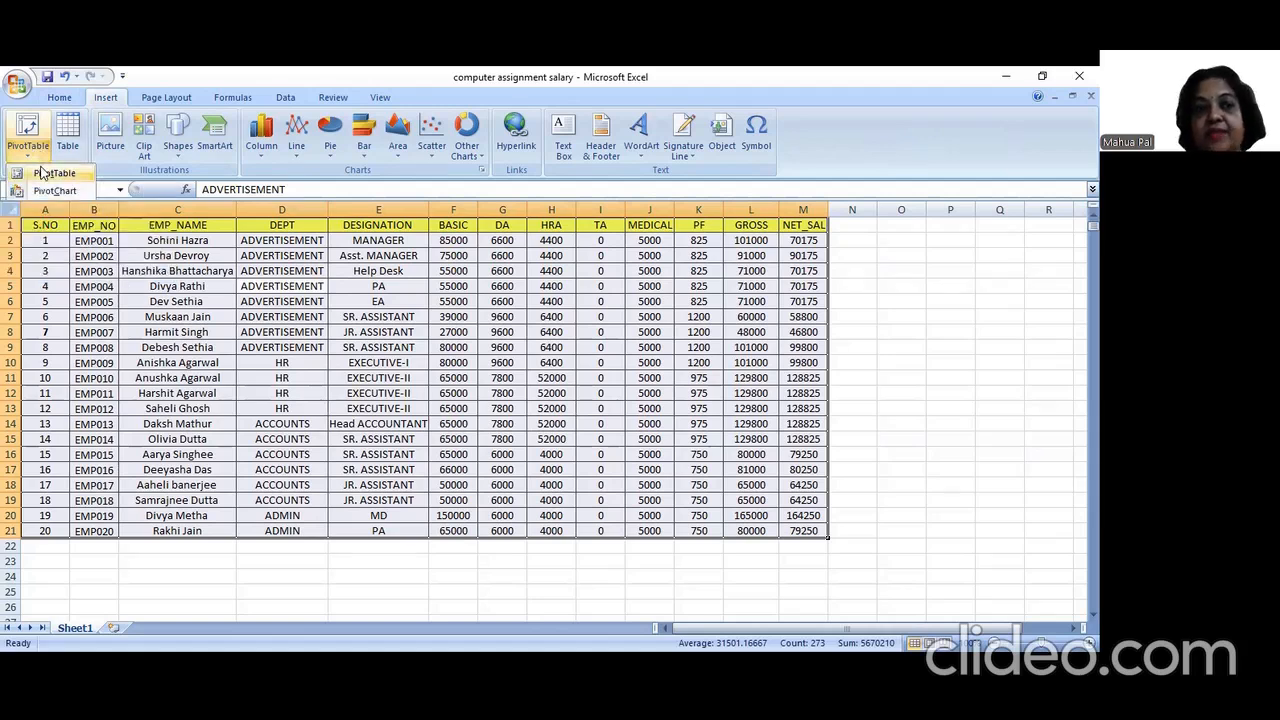
left_click(48, 173)
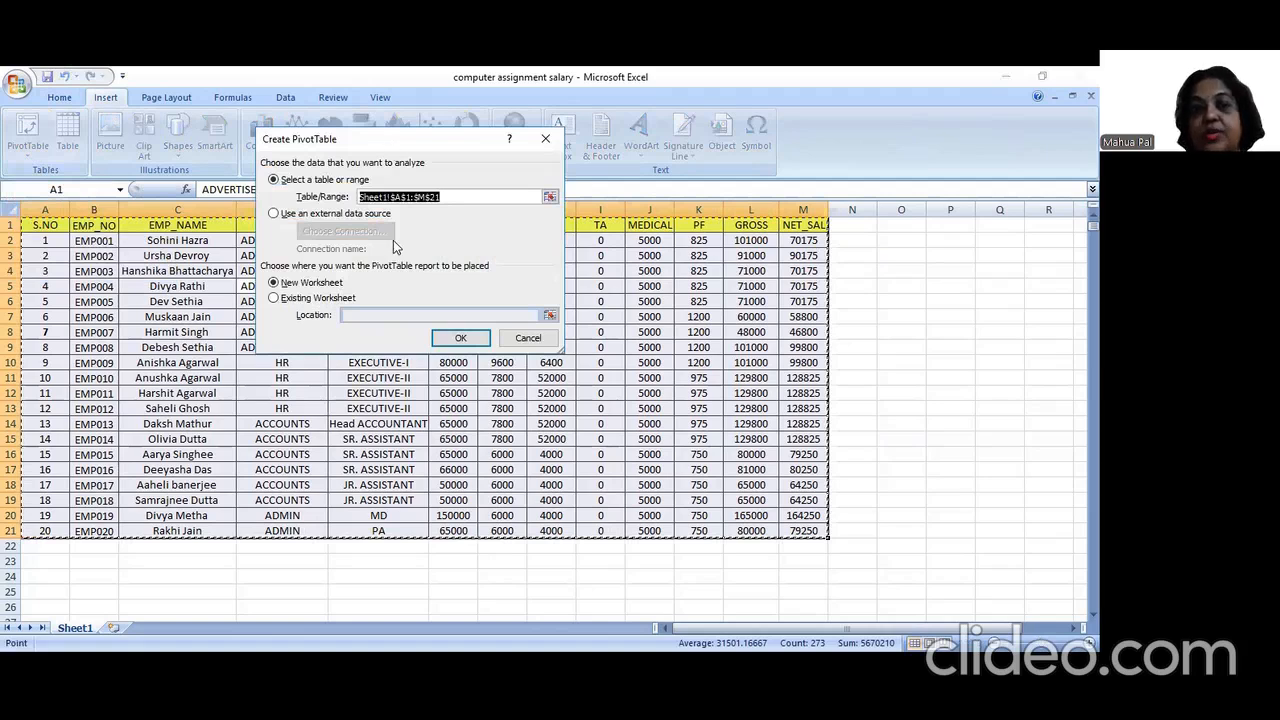
left_click_drag(393, 139, 398, 233)
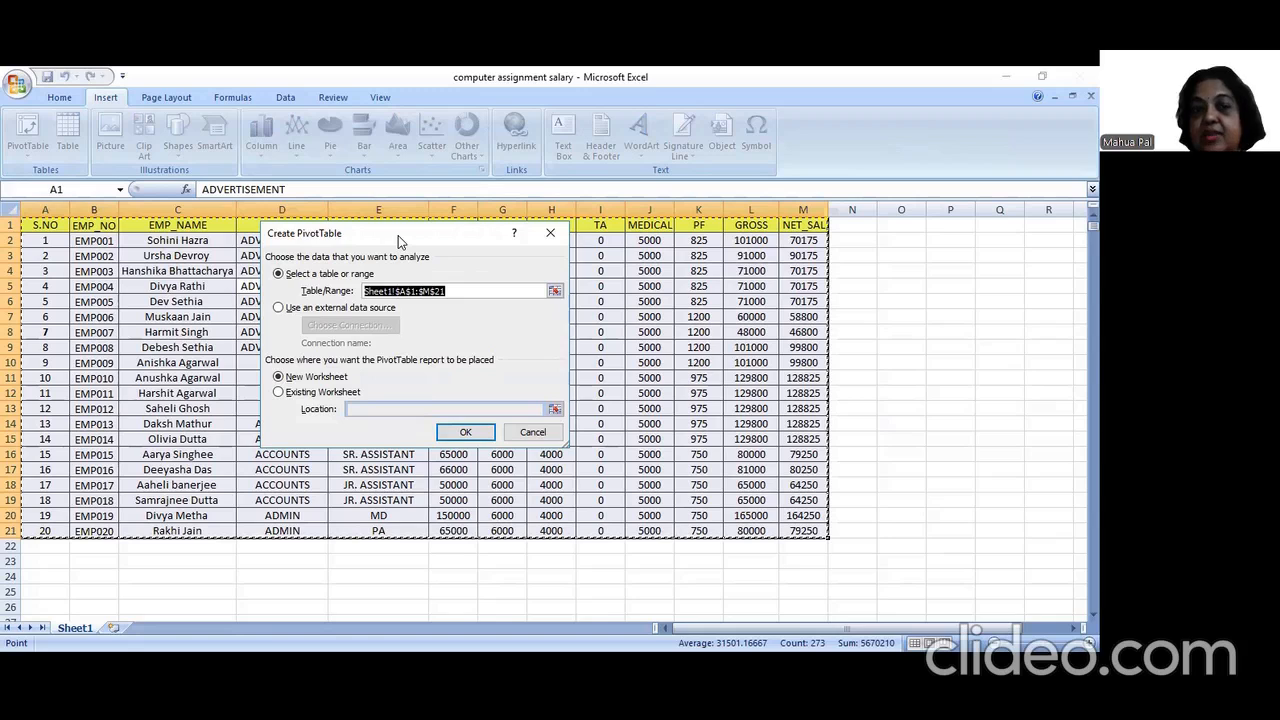
left_click_drag(398, 235, 420, 108)
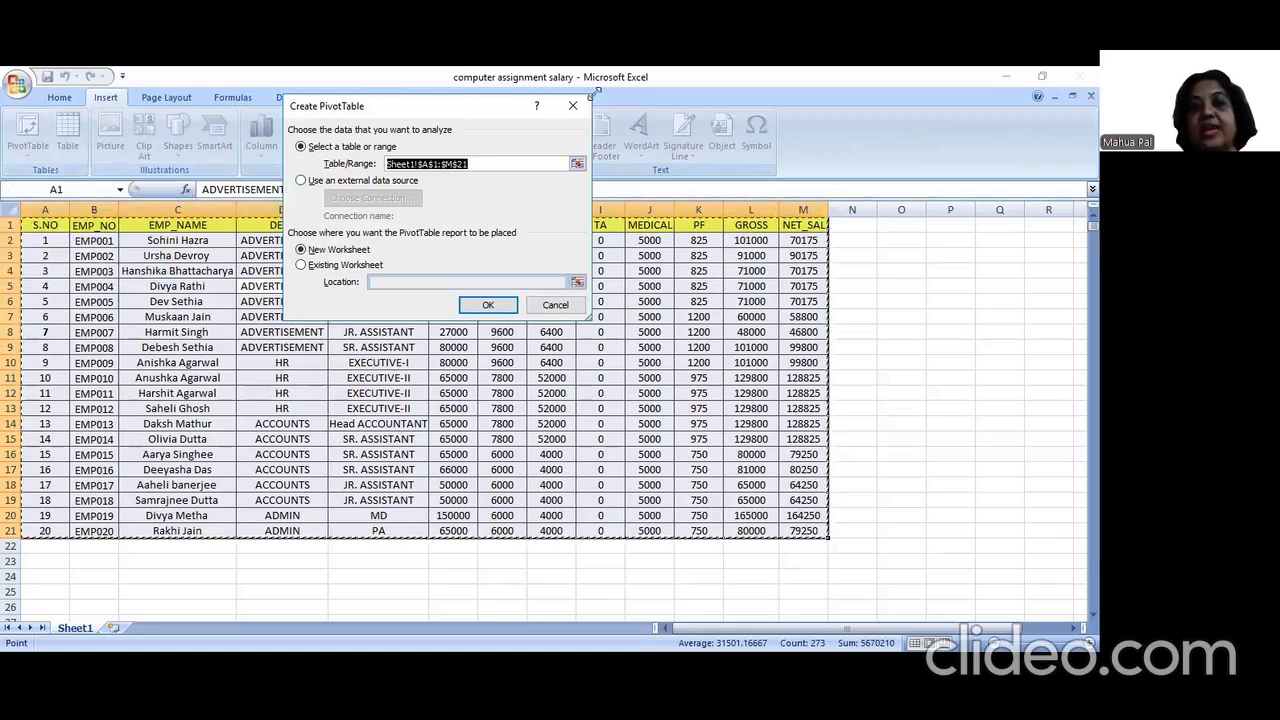
left_click(500, 306)
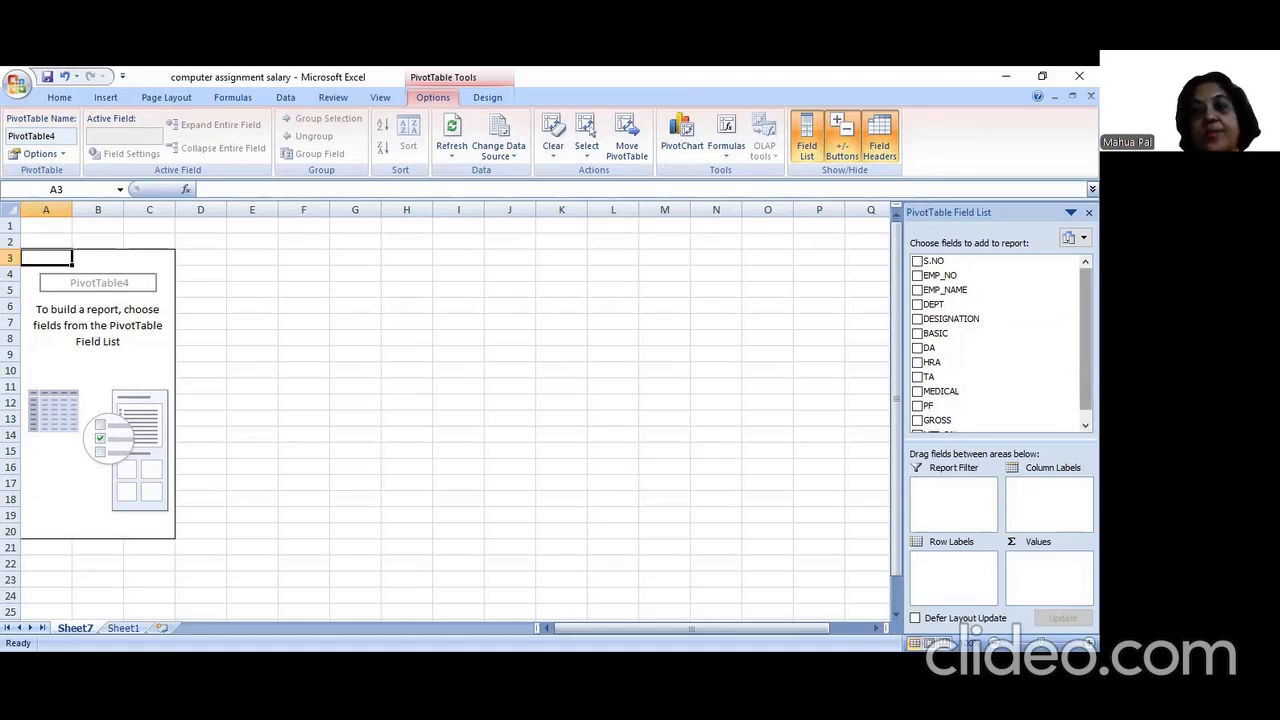
Add the DEPT field to the pivot table's column labels and move it from there to the row labels.
scroll(998, 342, "down", 1)
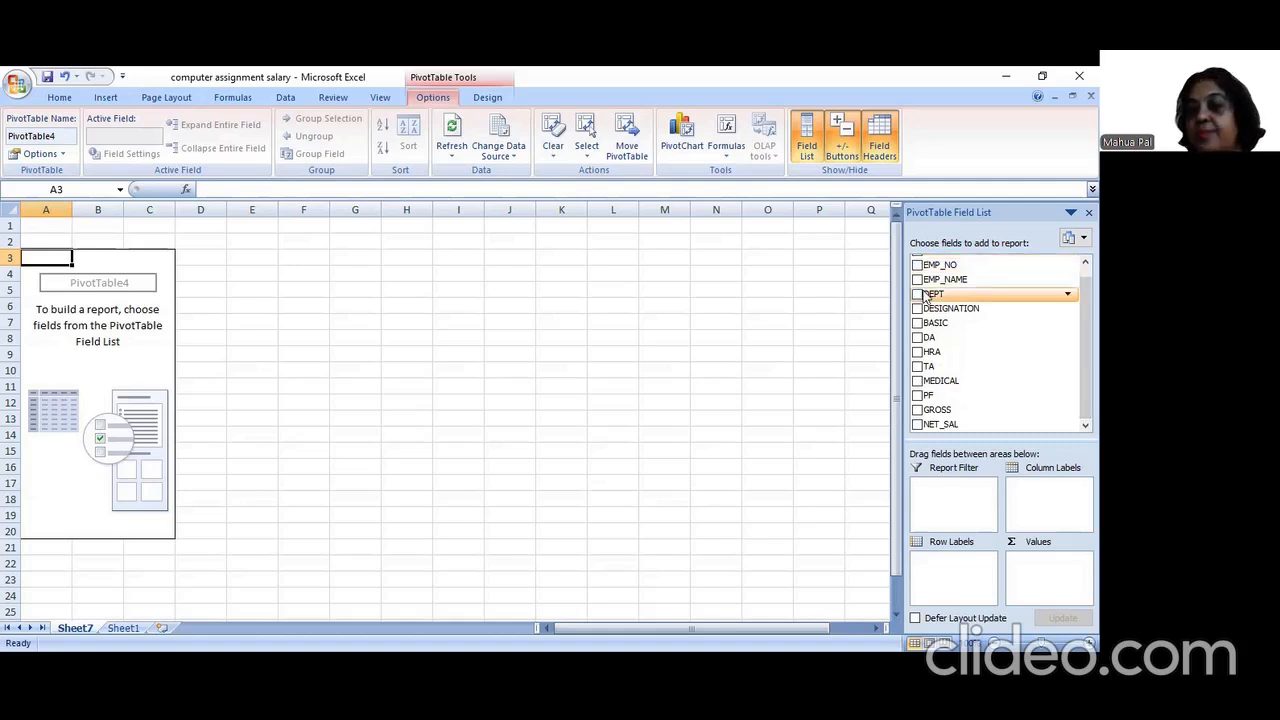
left_click_drag(927, 293, 1035, 500)
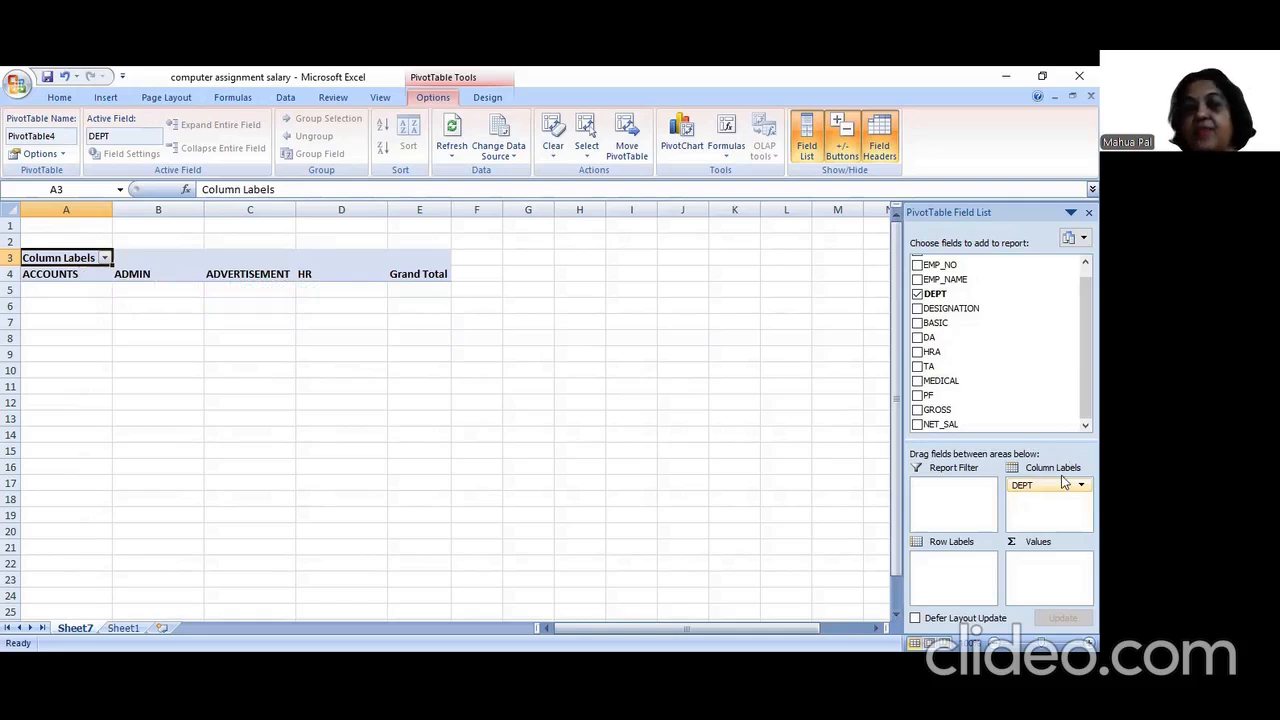
left_click_drag(1054, 489, 962, 562)
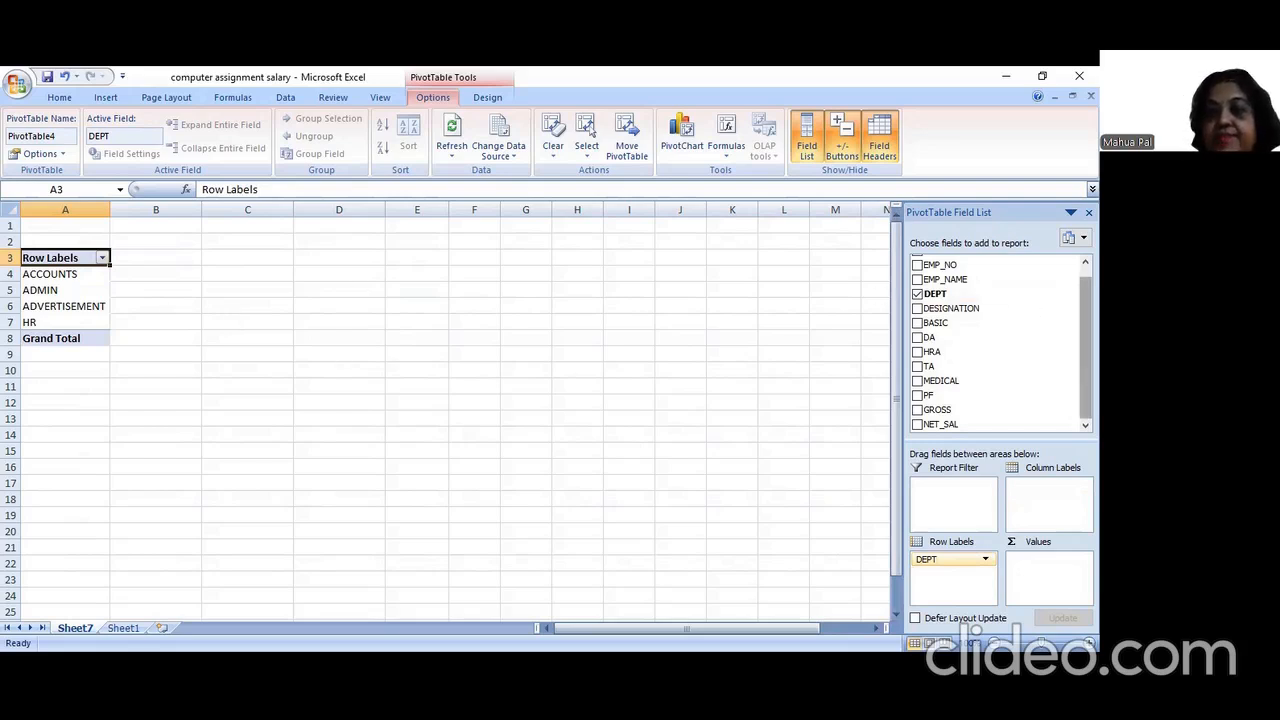
scroll(1085, 340, "up", 1)
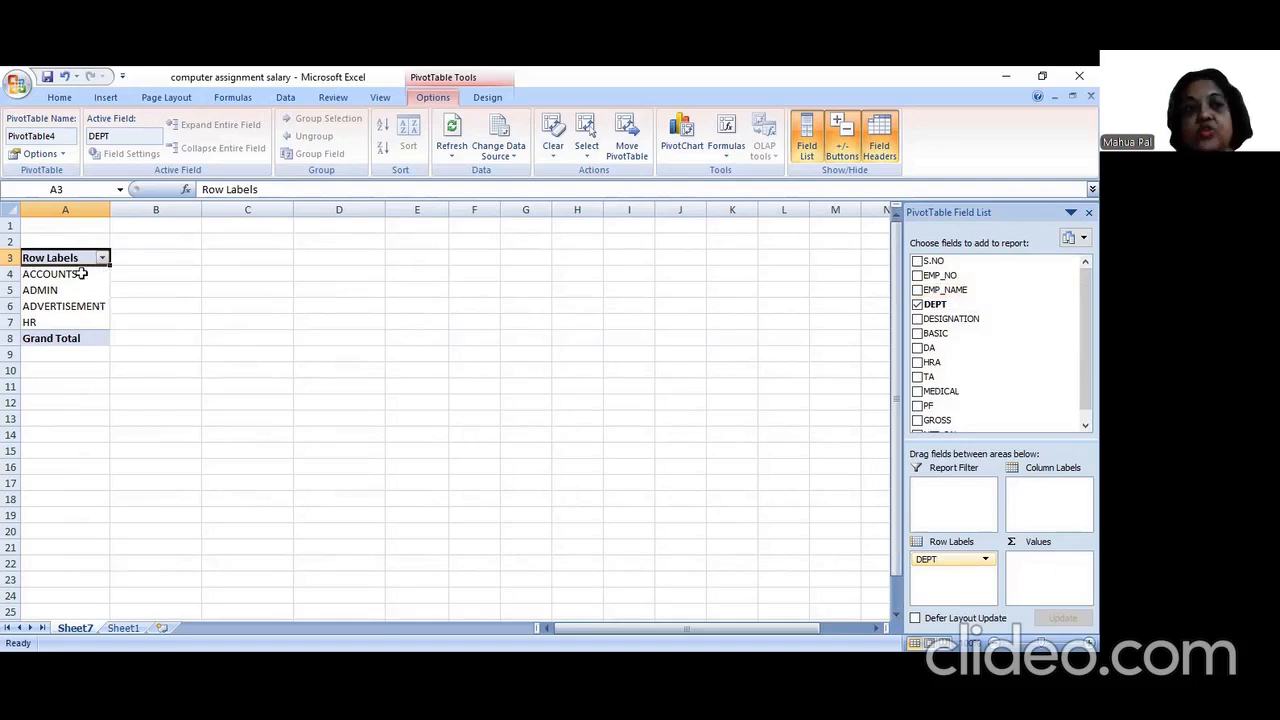
left_click_drag(80, 274, 76, 320)
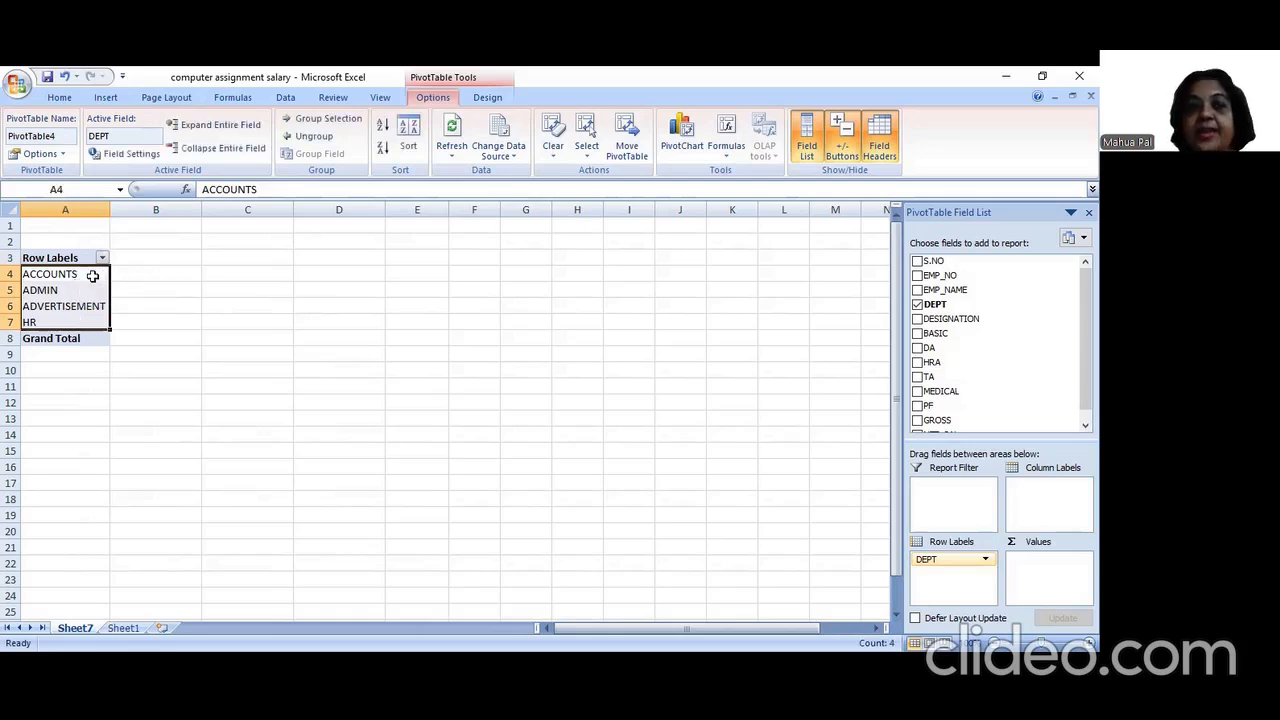
left_click(92, 276)
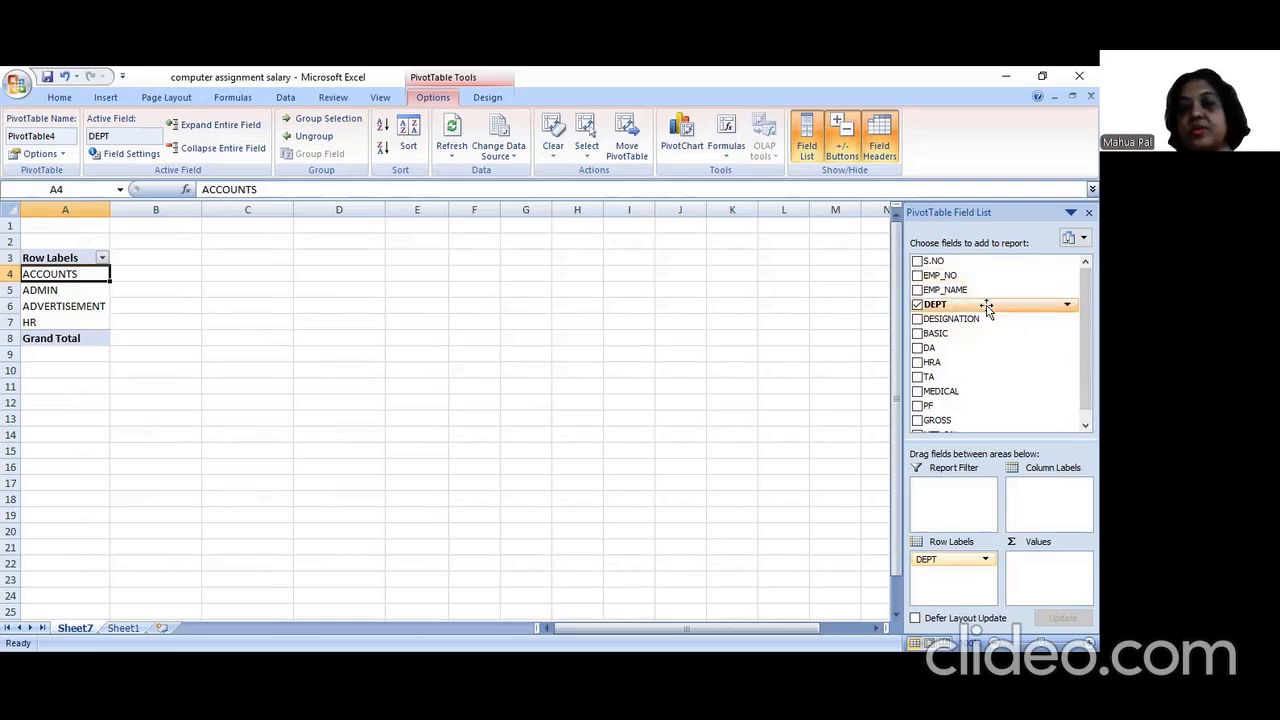
Add EMP_NAME to the pivot table's values as a count and check the counts by department and the grand total.
left_click_drag(988, 296, 1047, 565)
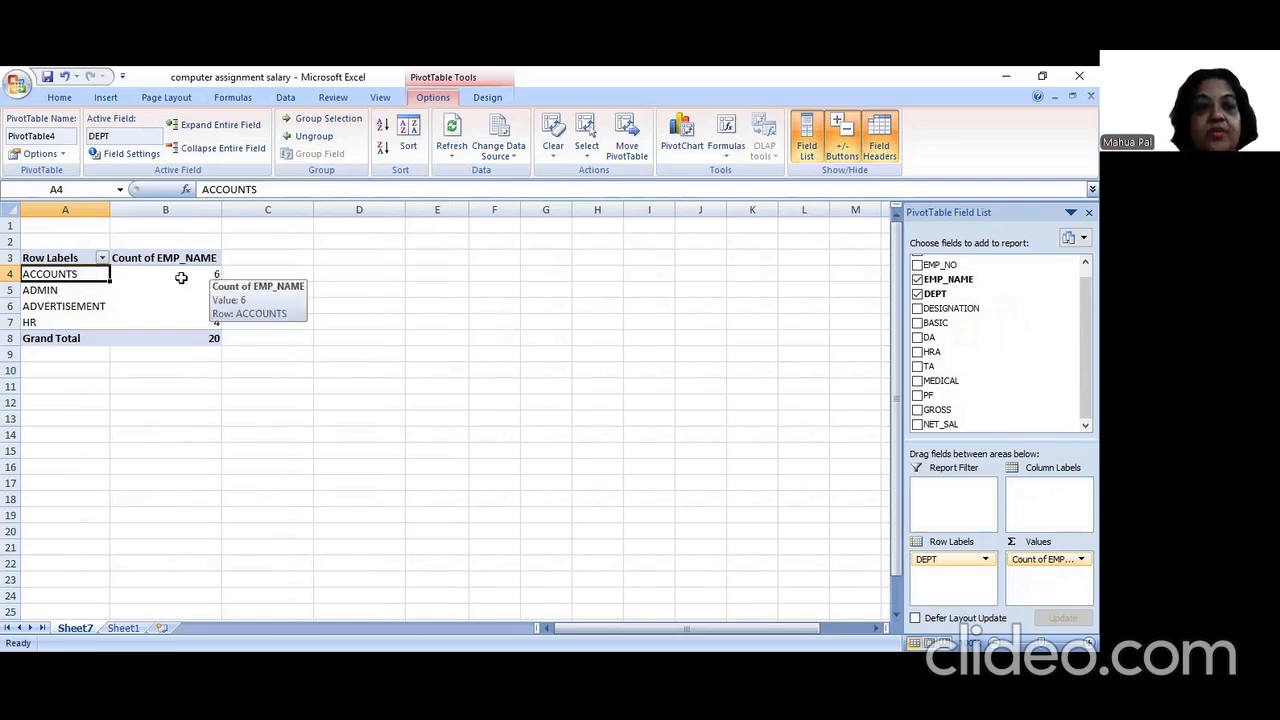
left_click(60, 290)
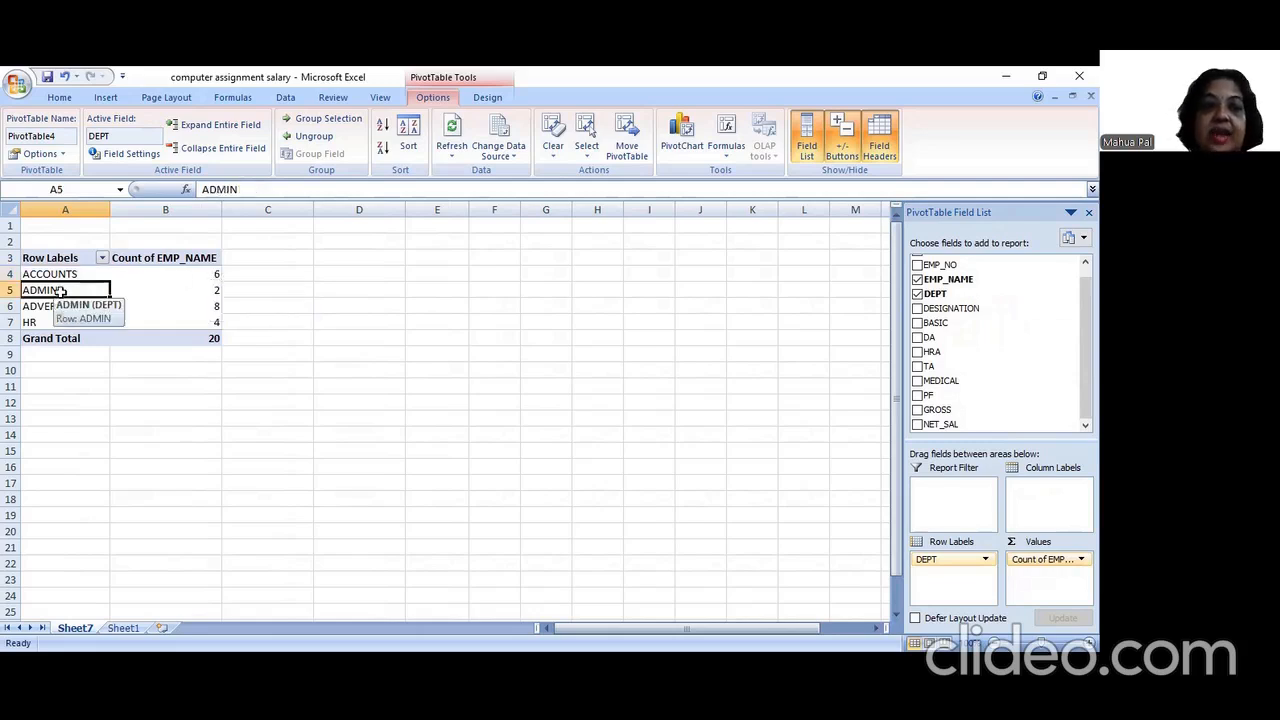
left_click(176, 291)
left_click(90, 308)
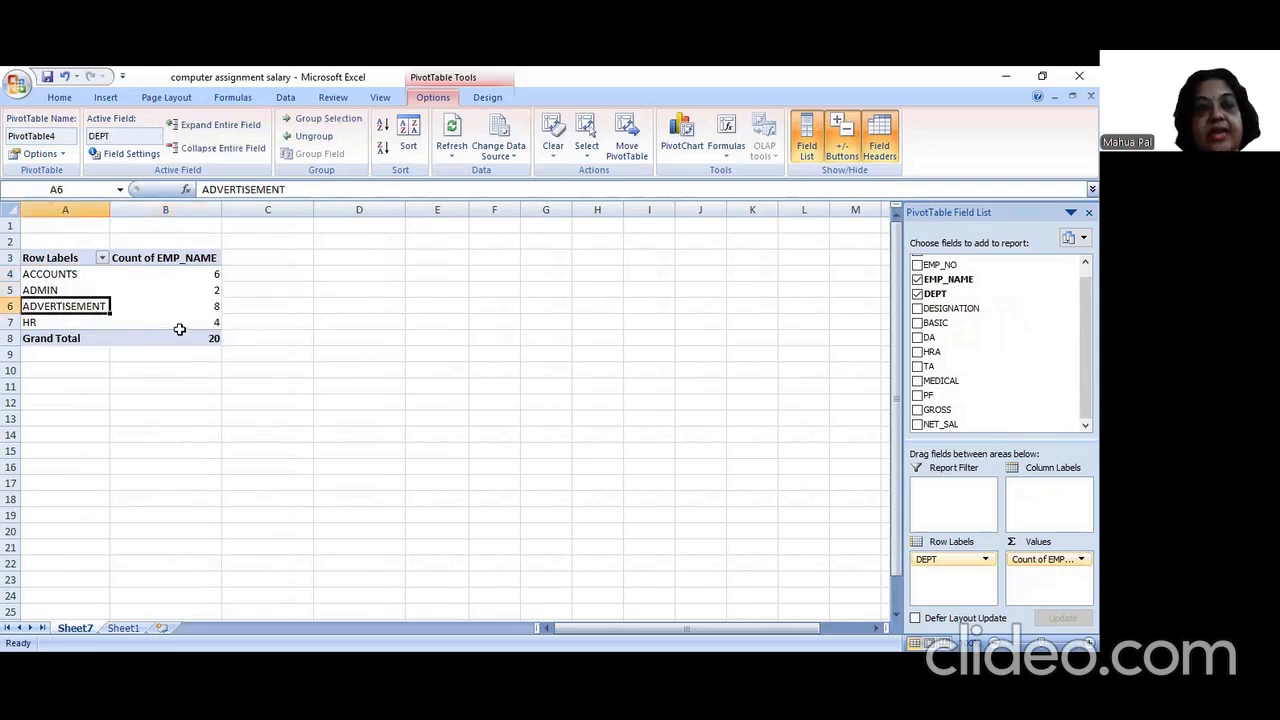
left_click(179, 338)
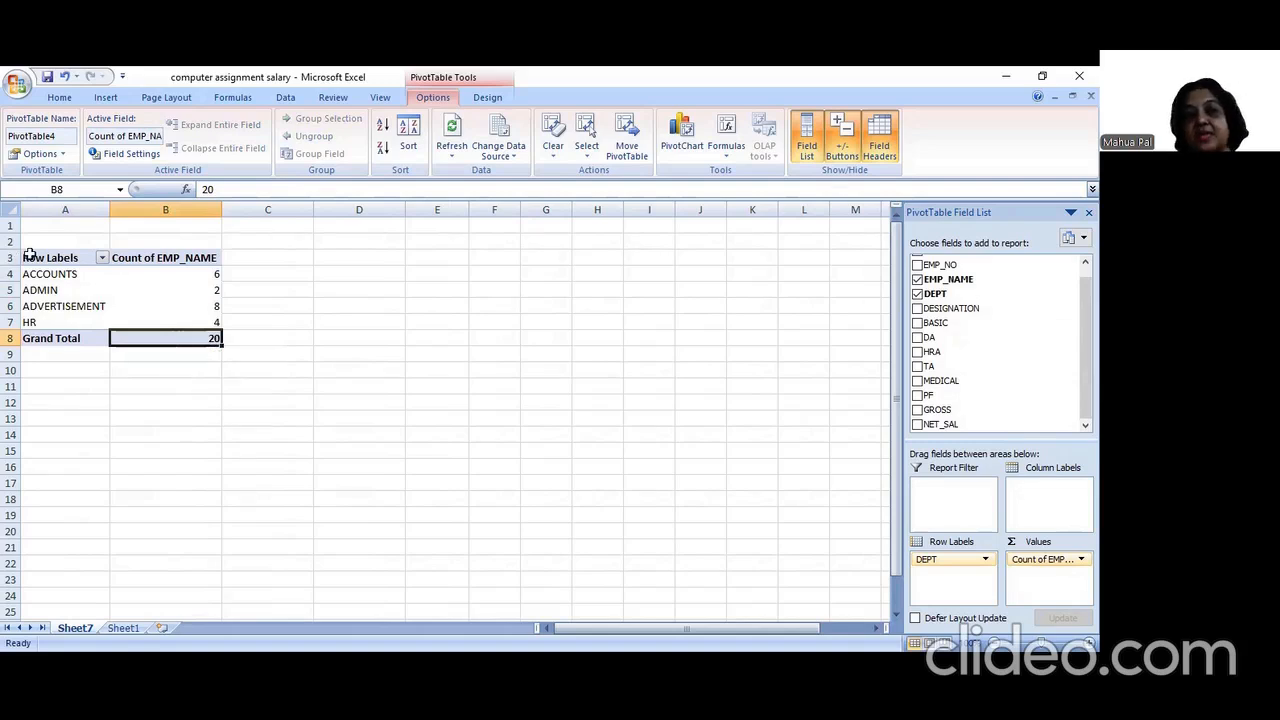
Fill the whole pivot table, A3:B8, with a light gold colour.
left_click_drag(30, 256, 157, 342)
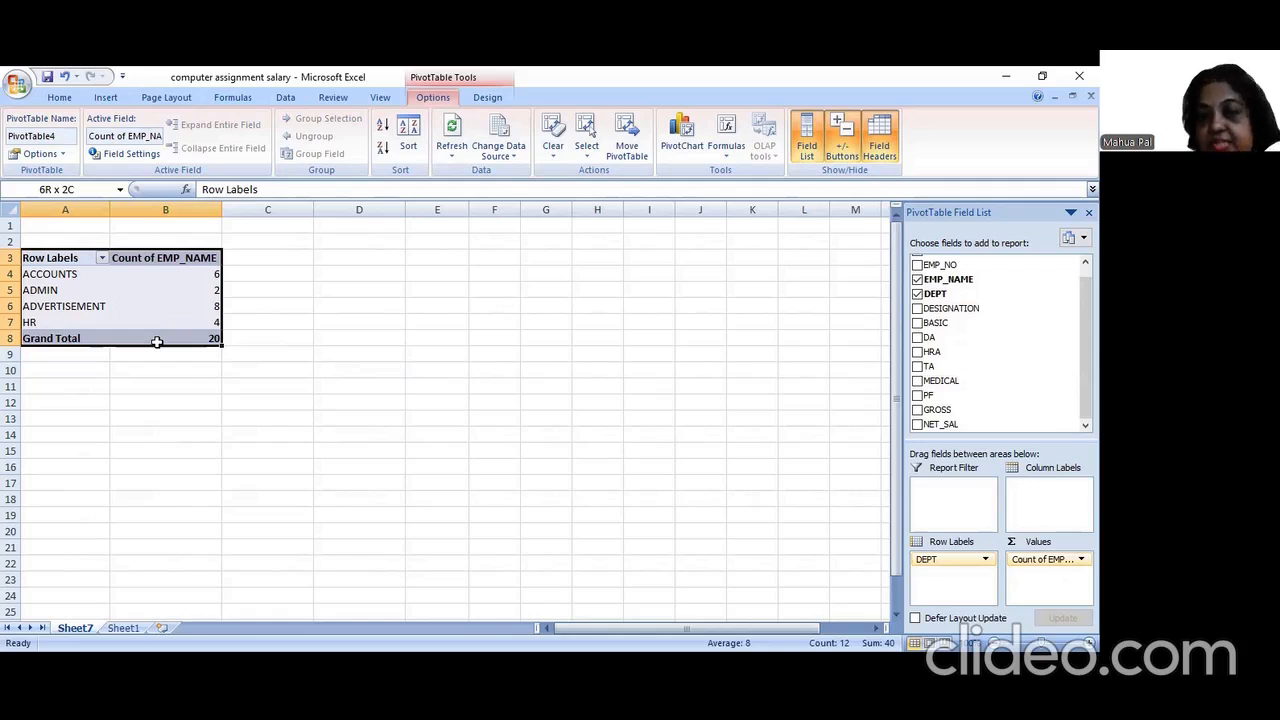
left_click_drag(157, 342, 157, 340)
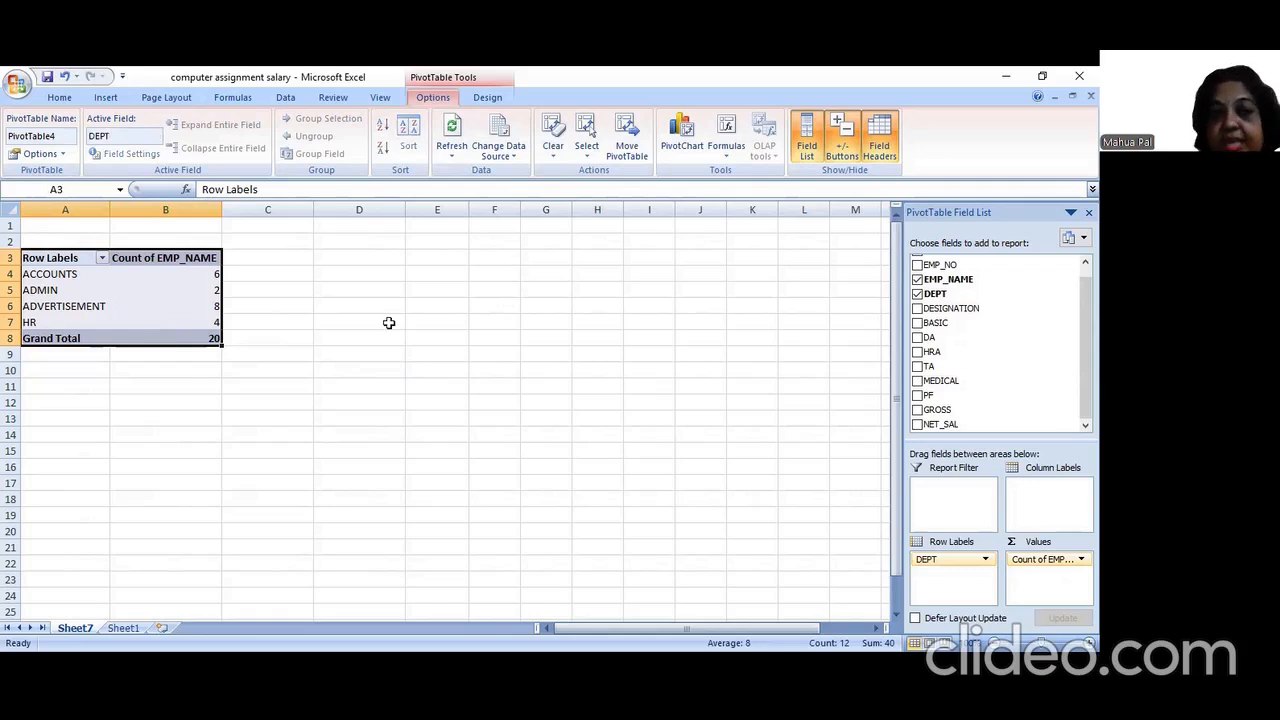
mouse_move(129, 290)
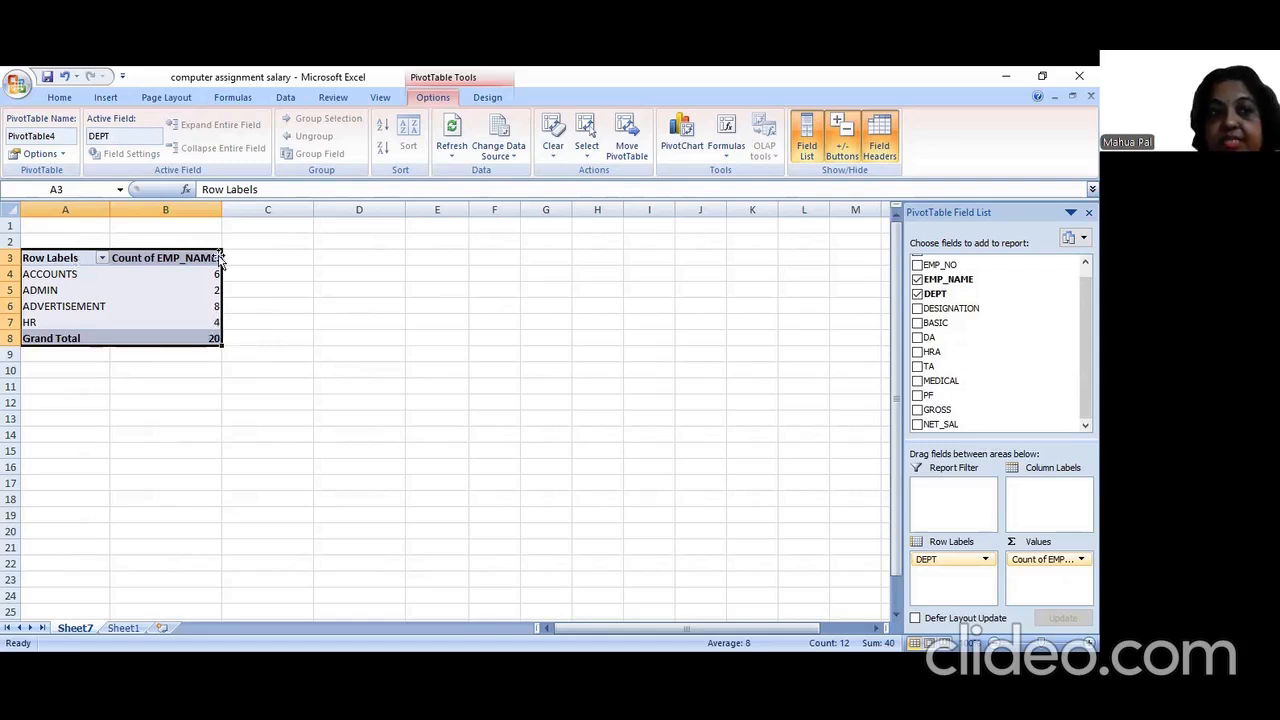
left_click(68, 99)
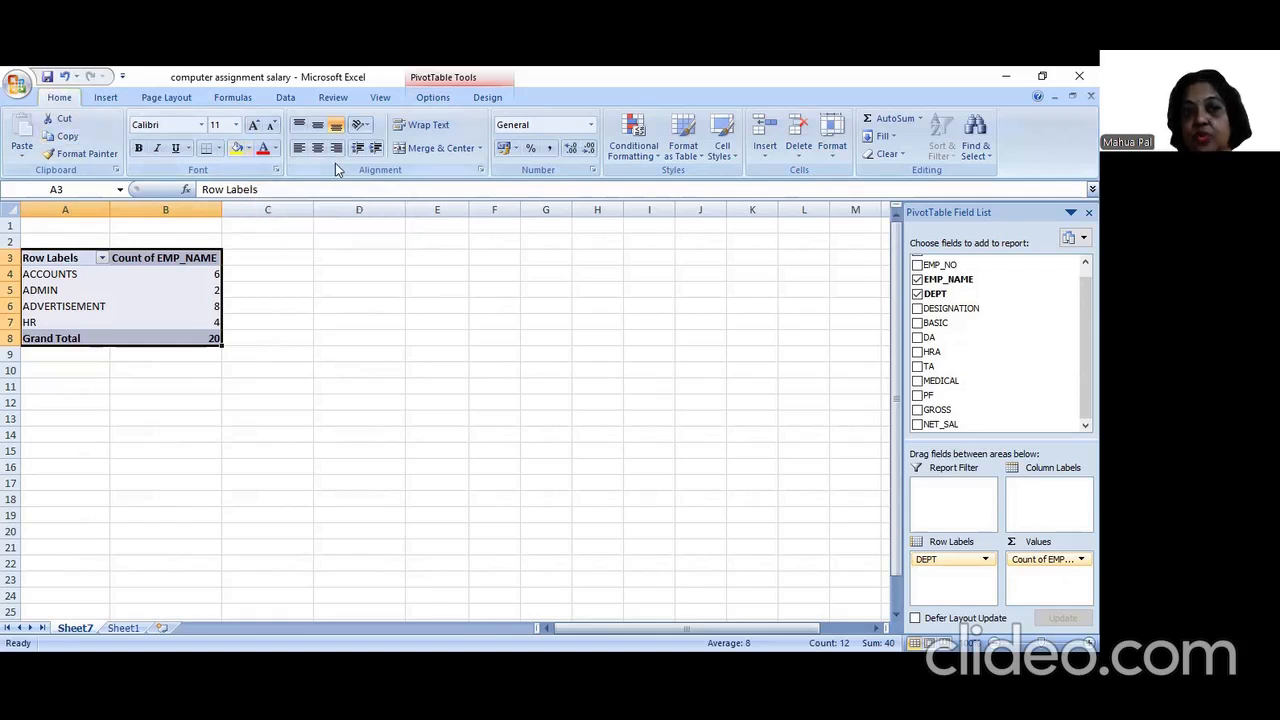
left_click(249, 148)
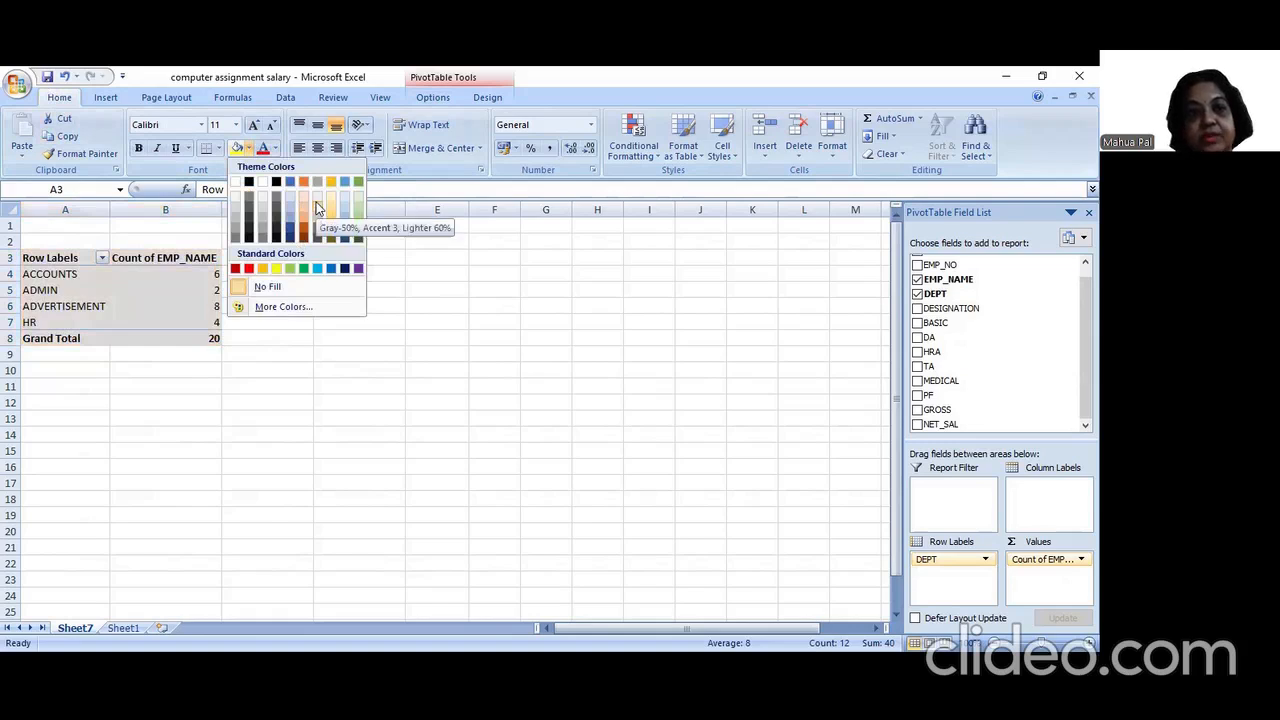
Fill the pivot table's header row, A3:B3, with a light blue colour.
left_click_drag(47, 256, 146, 254)
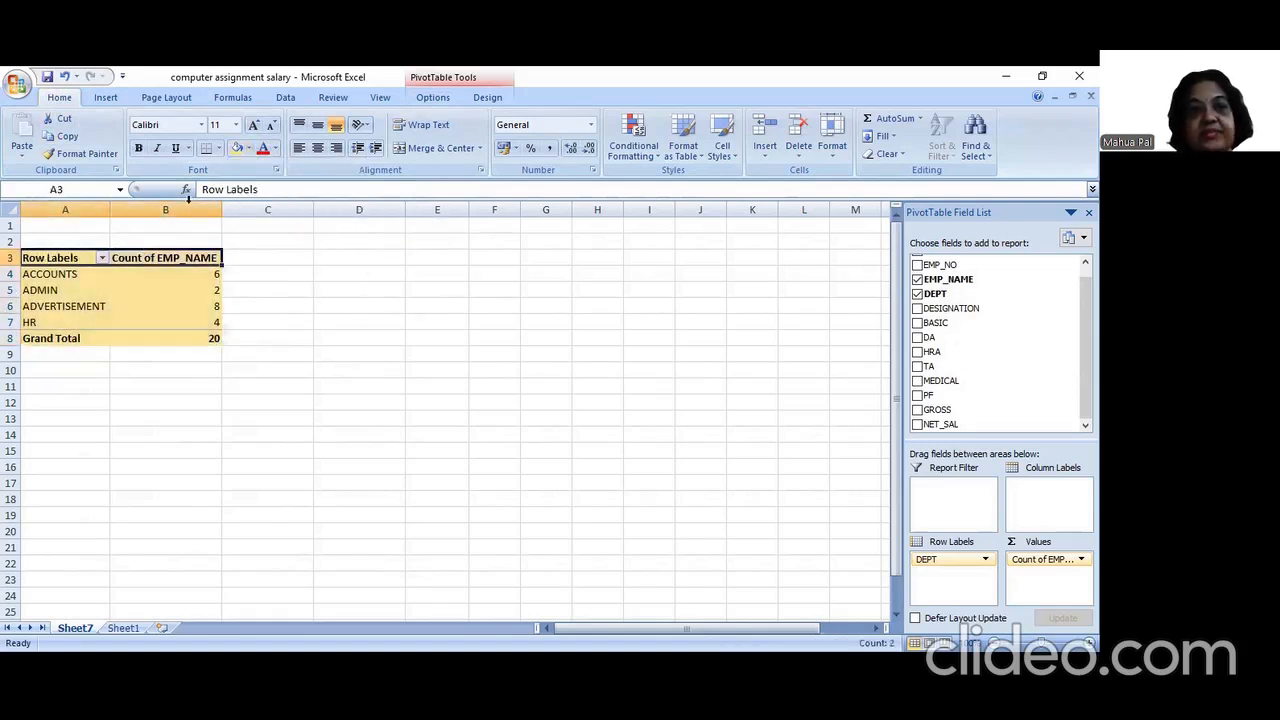
left_click(249, 149)
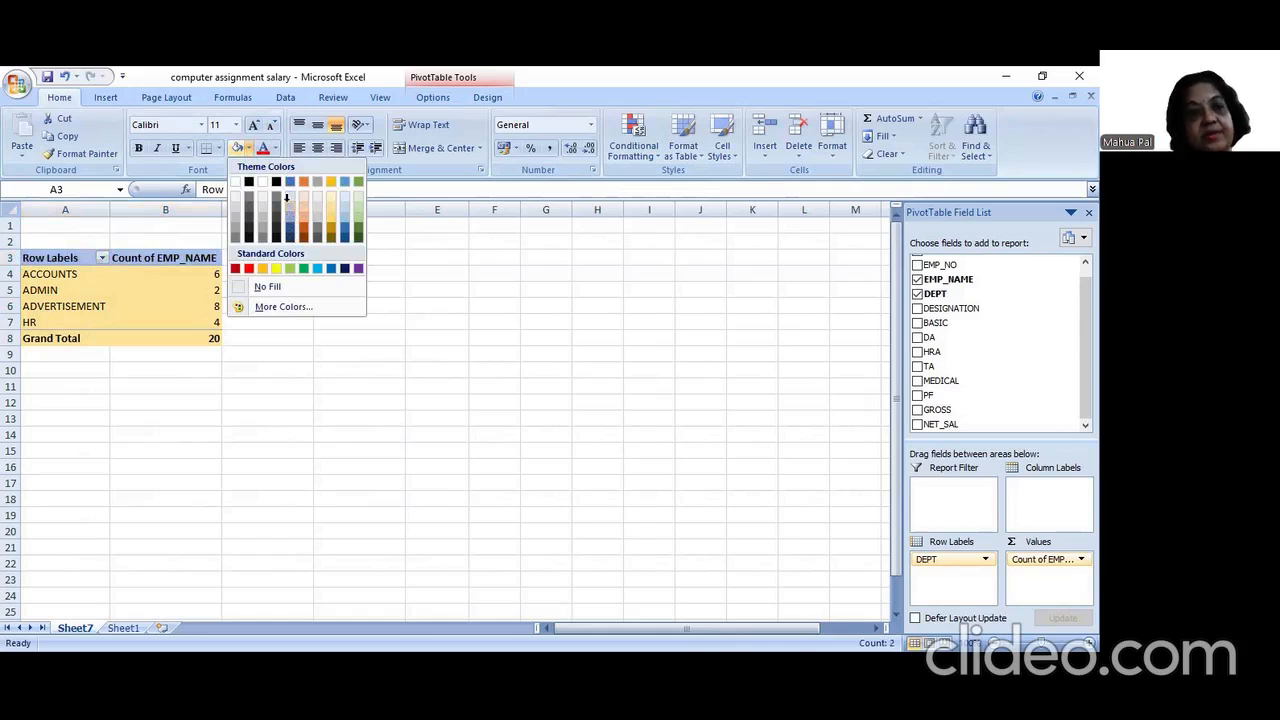
left_click(300, 391)
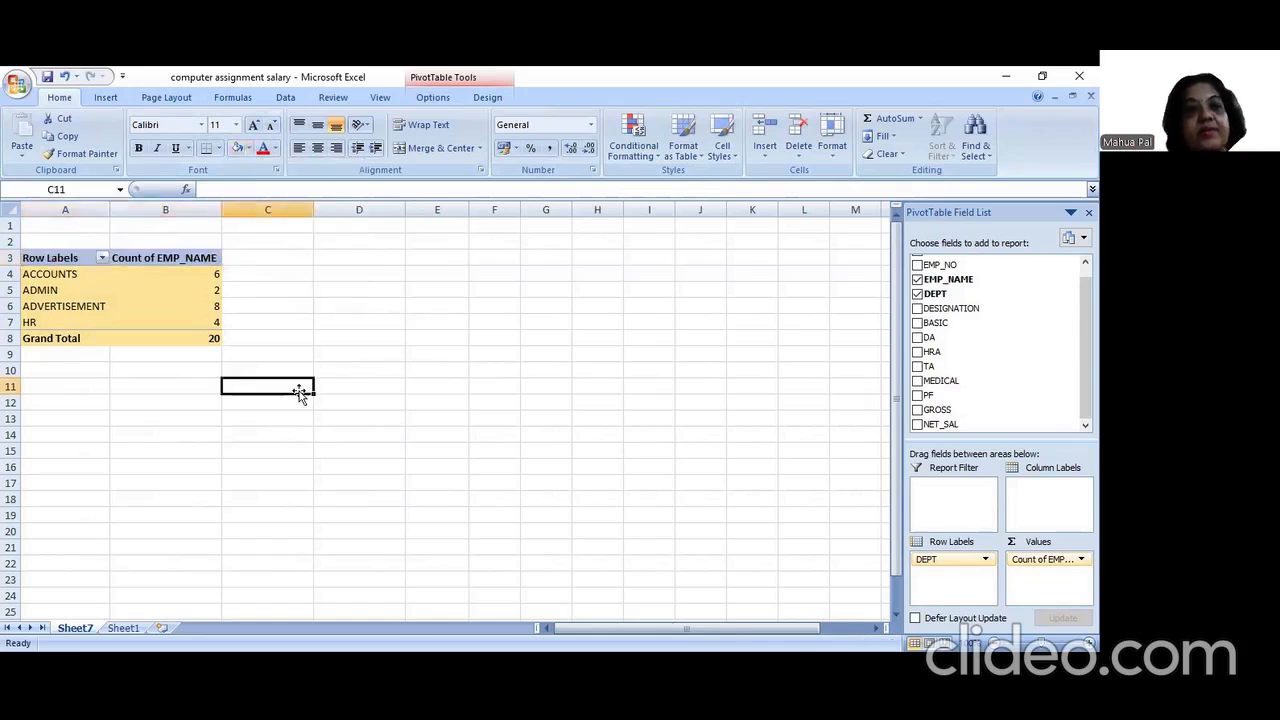
Replace the EMP_NAME count in the pivot table's values with a count of DEPT and check its grand total.
left_click(137, 321)
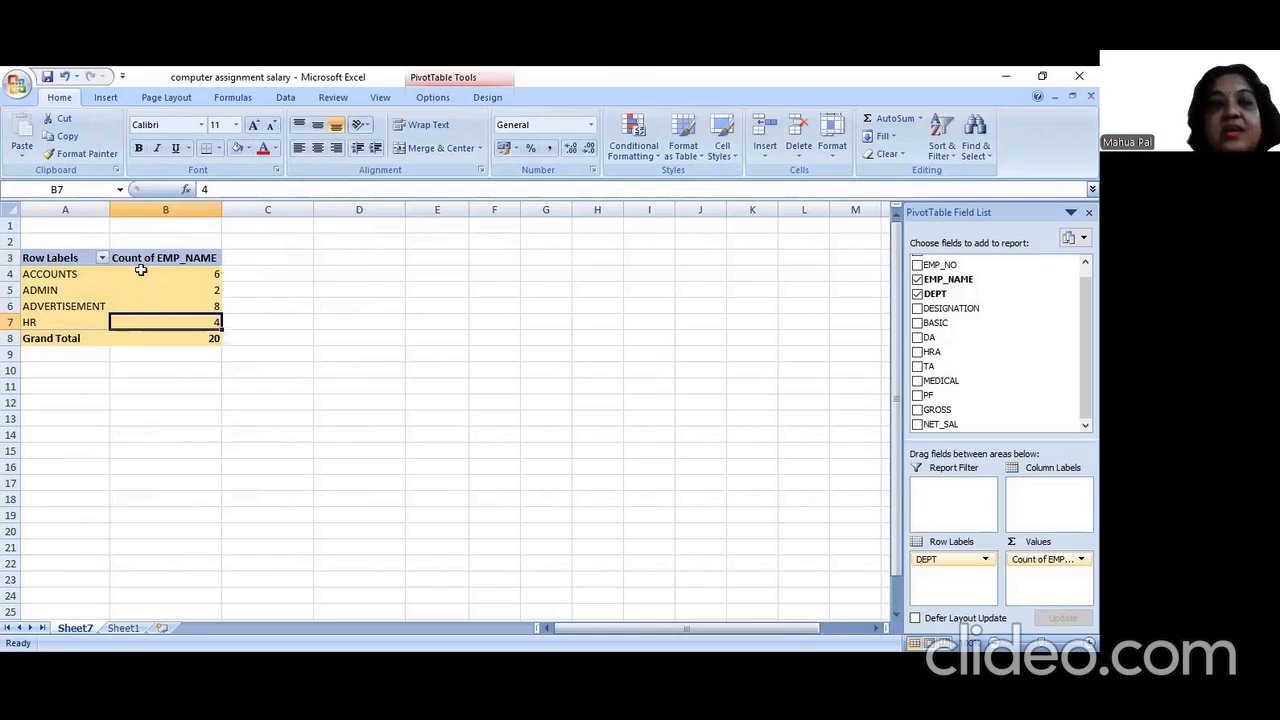
mouse_move(143, 268)
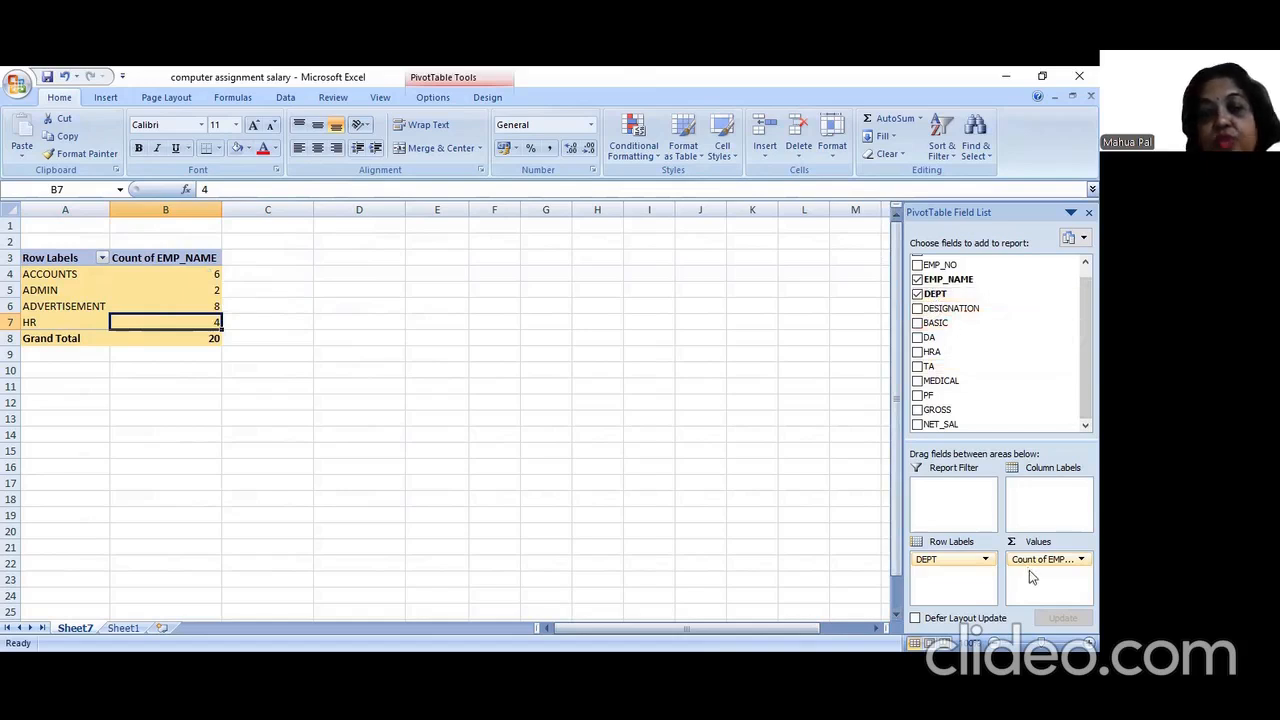
left_click_drag(1043, 562, 1038, 565)
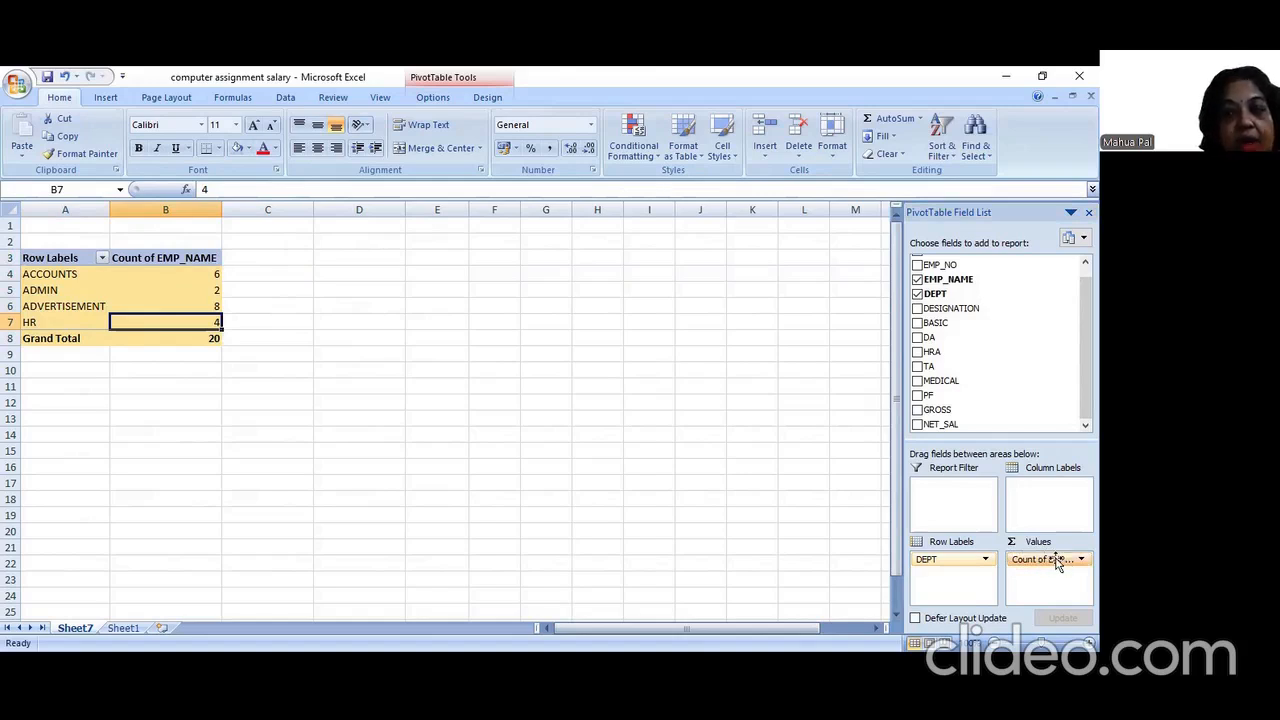
left_click_drag(1058, 563, 965, 290)
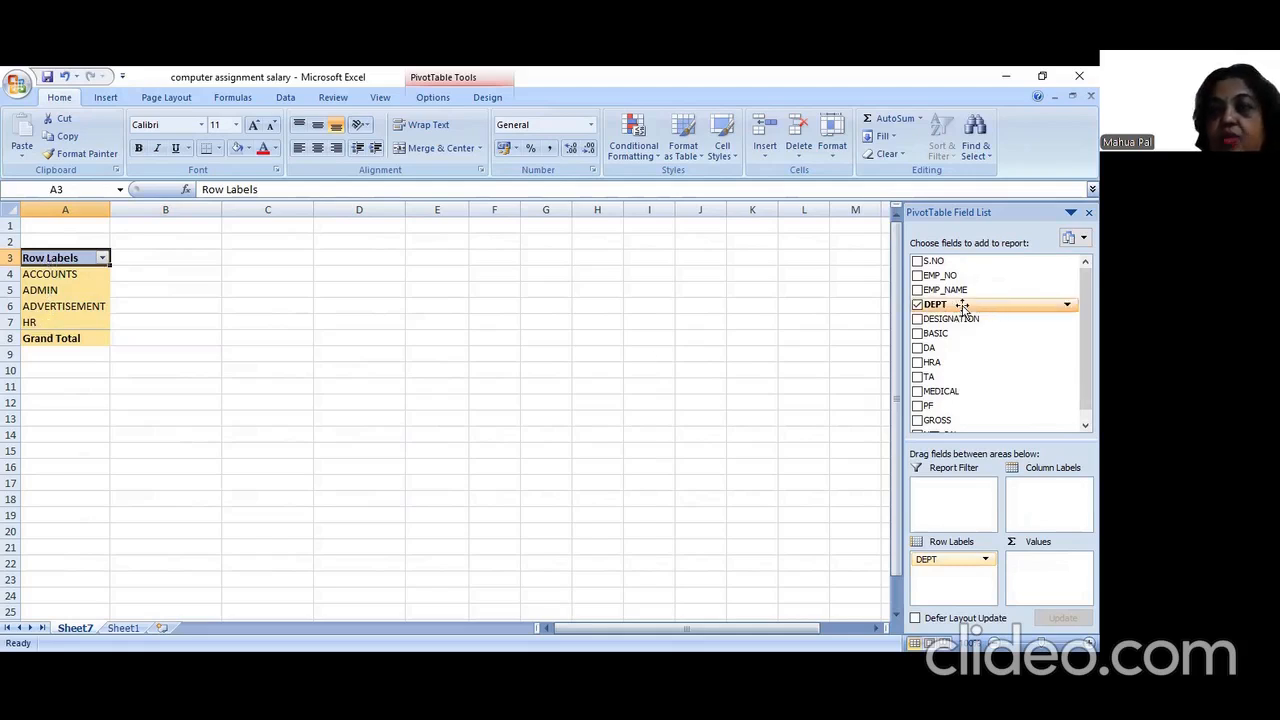
left_click_drag(962, 305, 1060, 573)
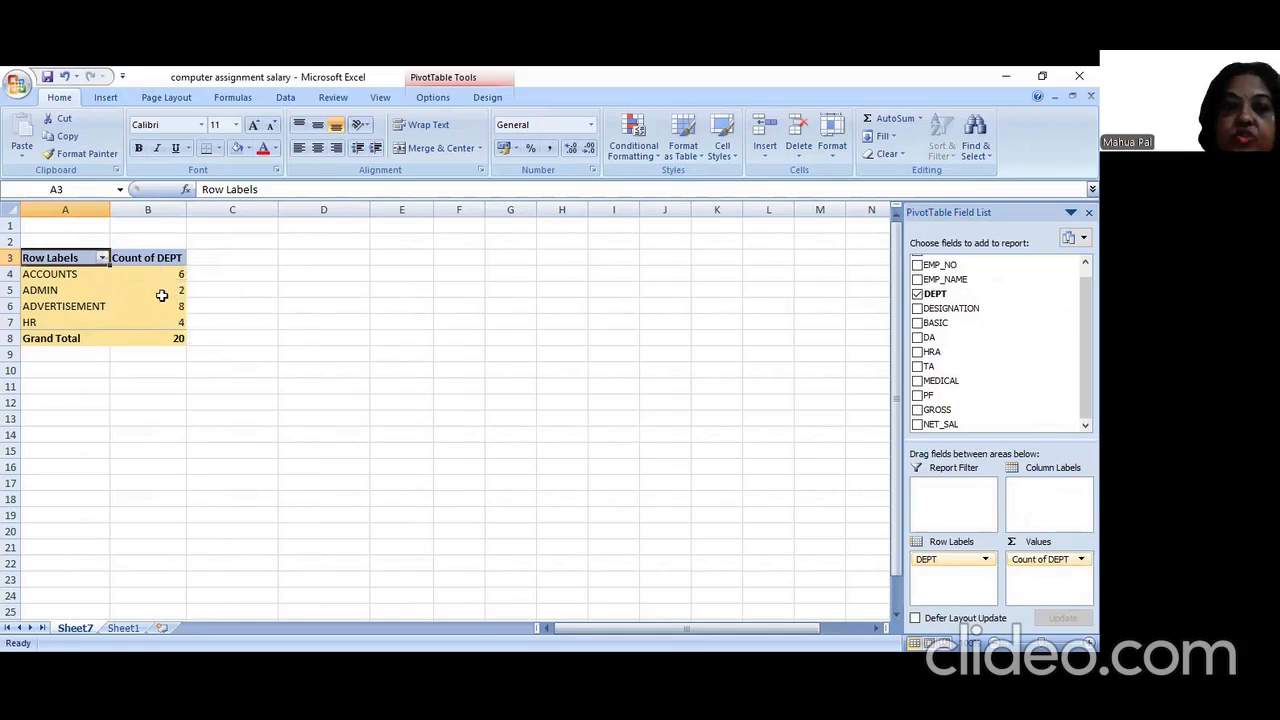
left_click(166, 337)
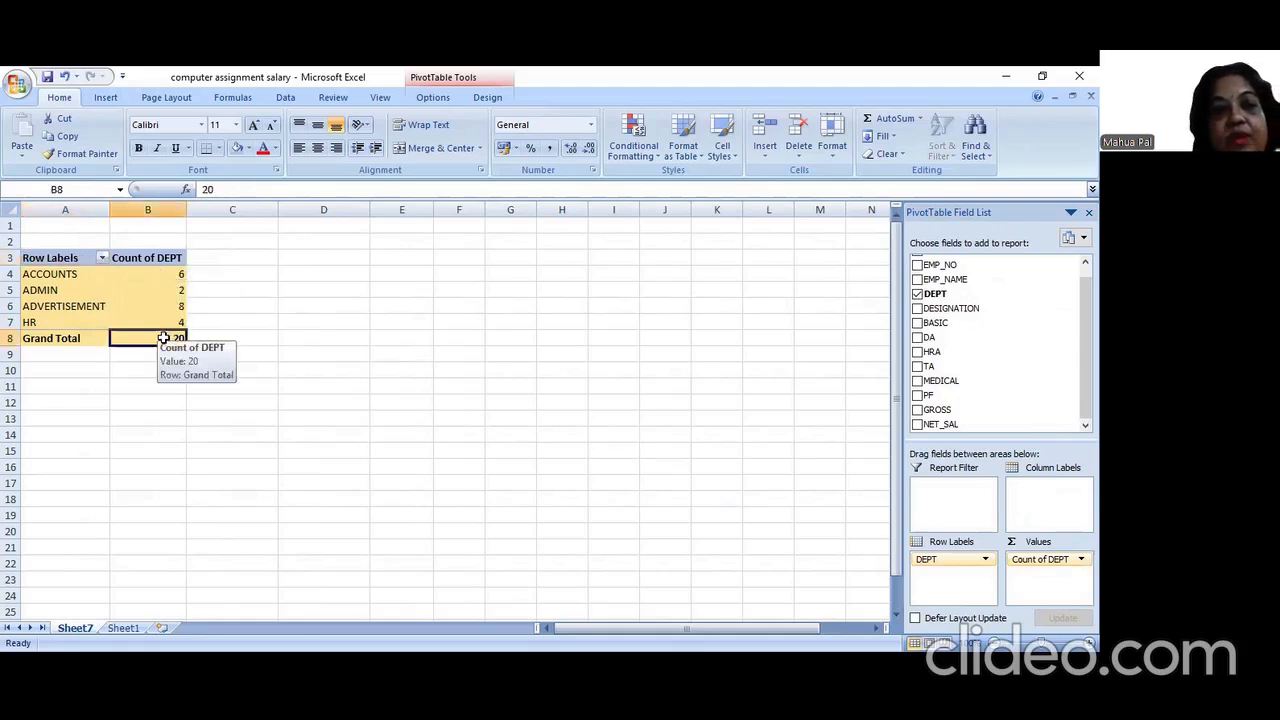
Check the HR and ACCOUNTS counts and review how the DEPT value field is summarized, keeping Count.
left_click(153, 322)
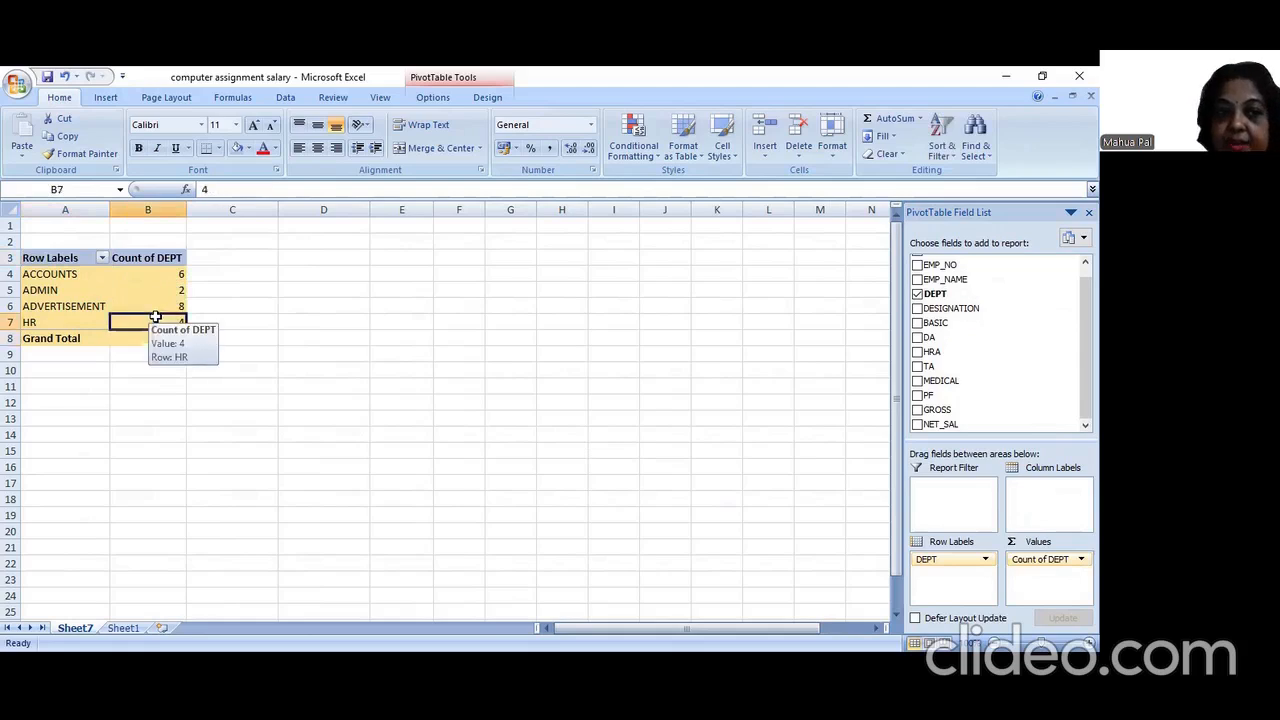
left_click(150, 273)
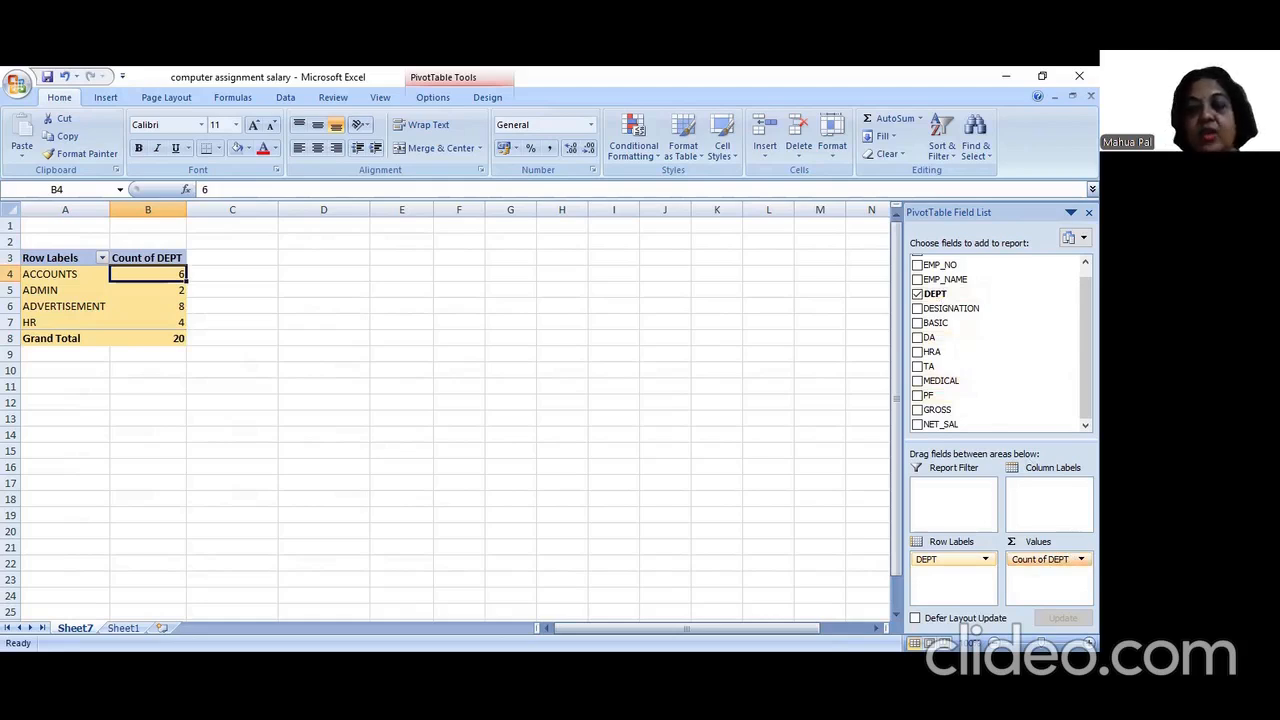
left_click(1081, 559)
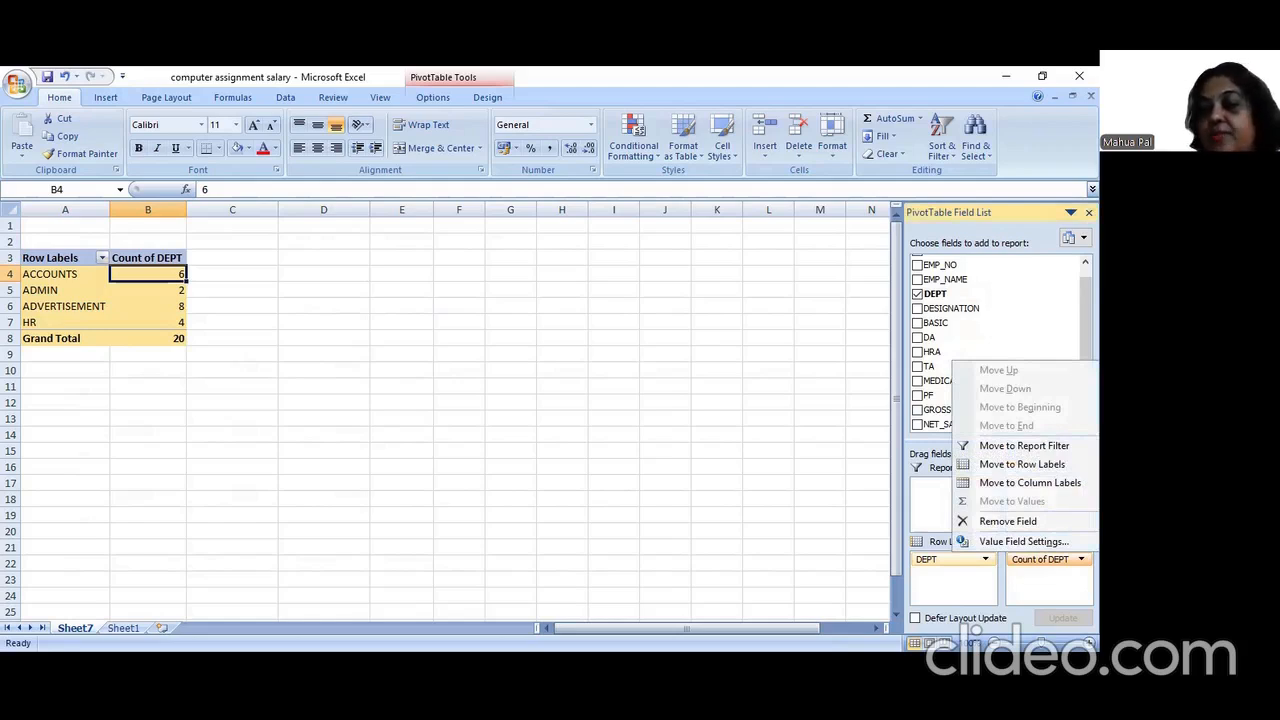
left_click(1022, 541)
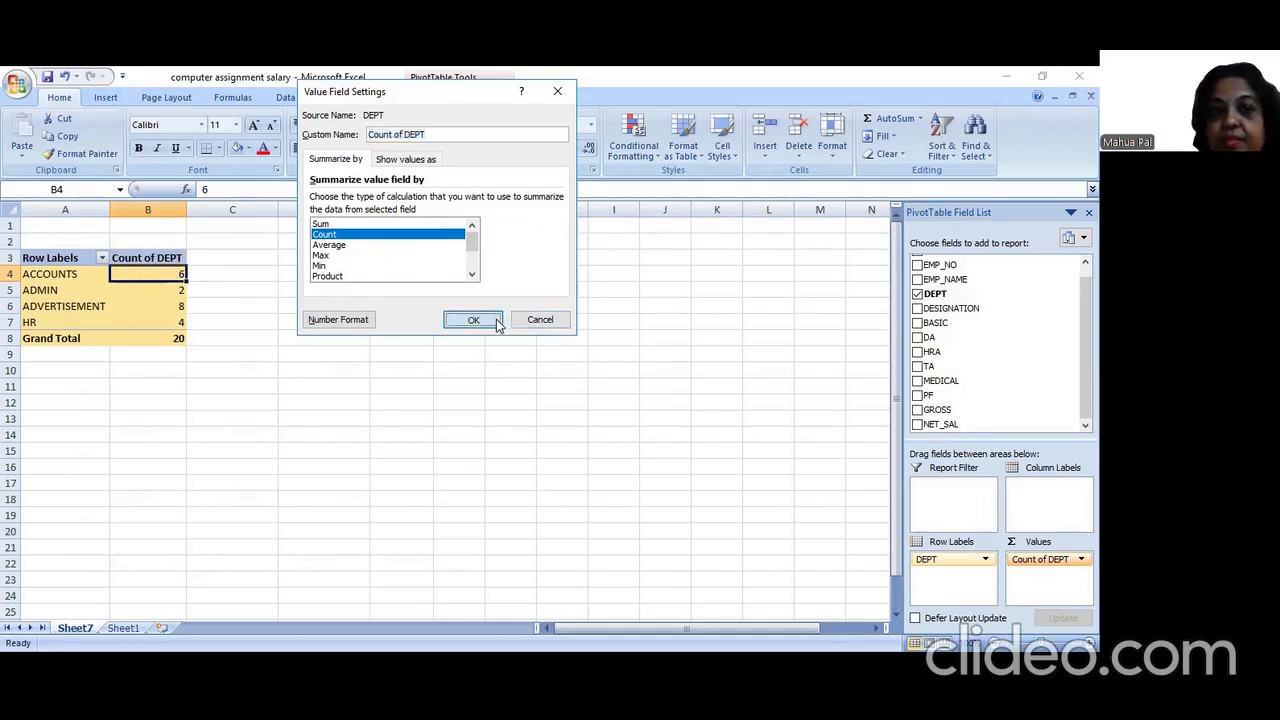
left_click(478, 320)
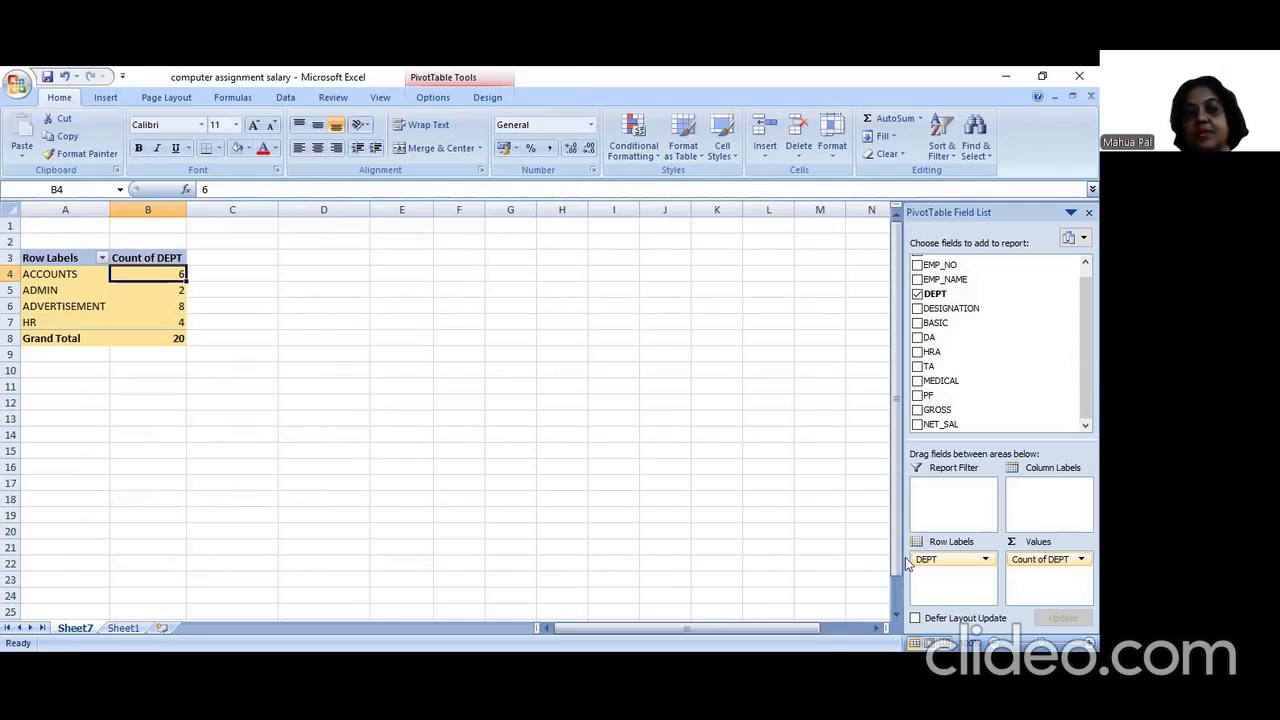
Rearrange the pivot table to nest DESIGNATION under DEPT in the row labels and count EMP_NAME instead of DEPT in the values.
left_click_drag(1040, 563, 952, 295)
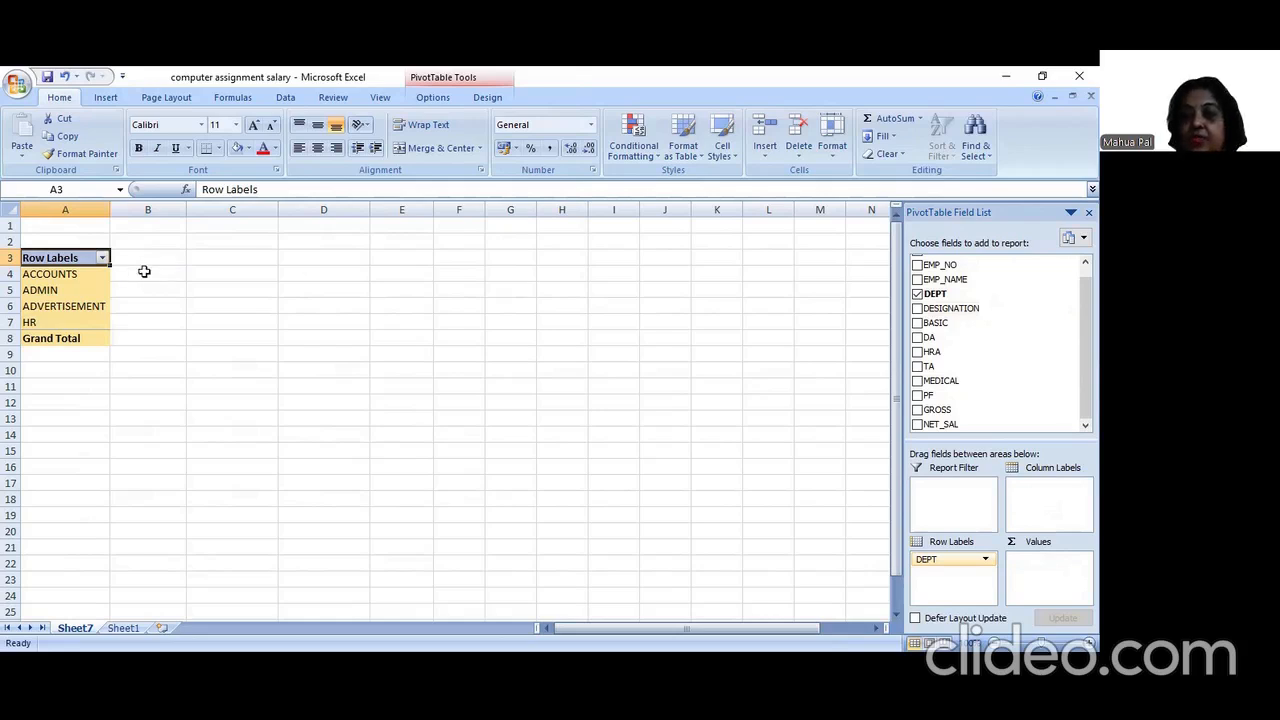
left_click_drag(963, 311, 946, 584)
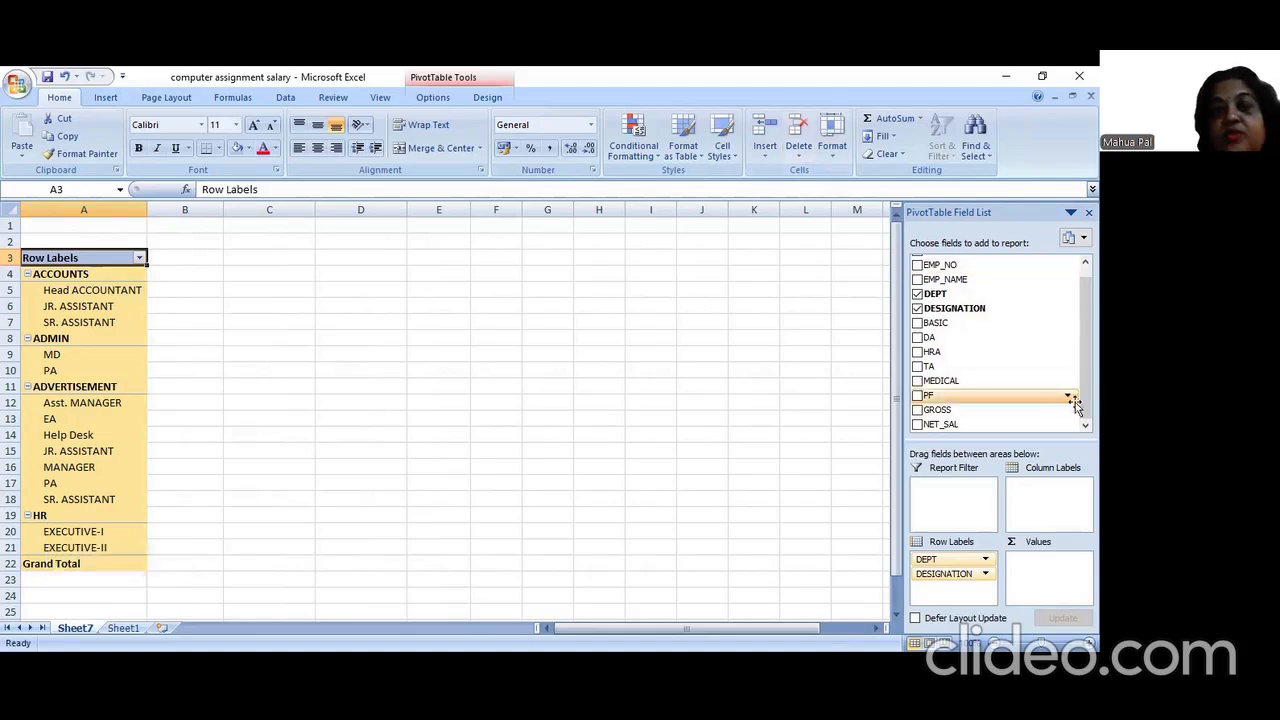
scroll(990, 340, "up", 1)
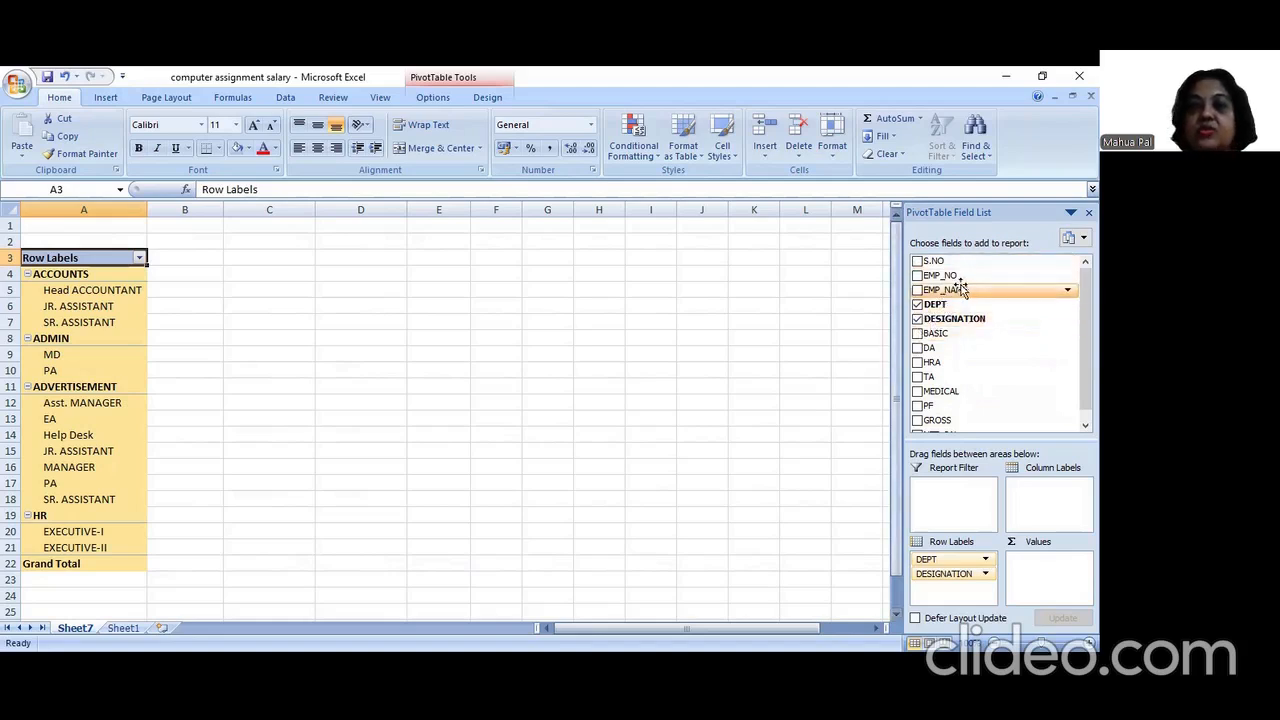
left_click_drag(960, 289, 1034, 566)
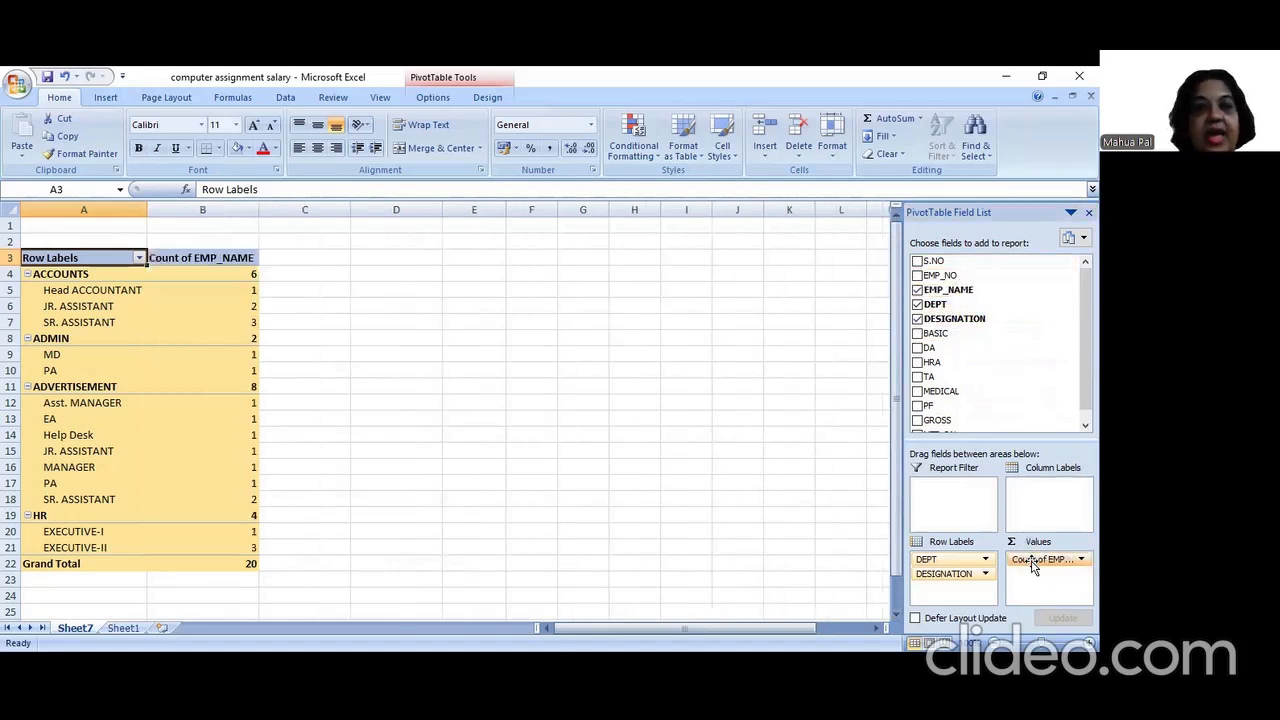
Fill the ACCOUNTS, ADMIN, ADVERTISEMENT and HR department rows of the pivot table, columns A and B, with yellow.
left_click(66, 268)
left_click_drag(66, 268, 170, 273)
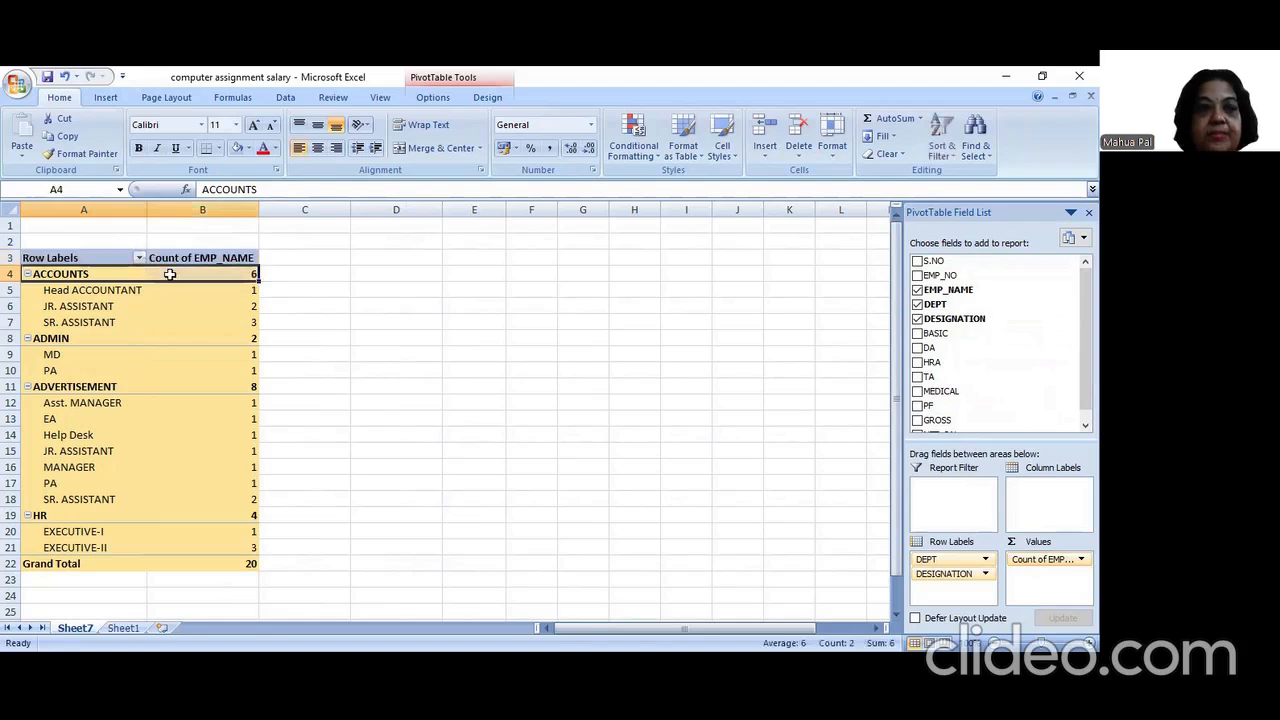
left_click(250, 156)
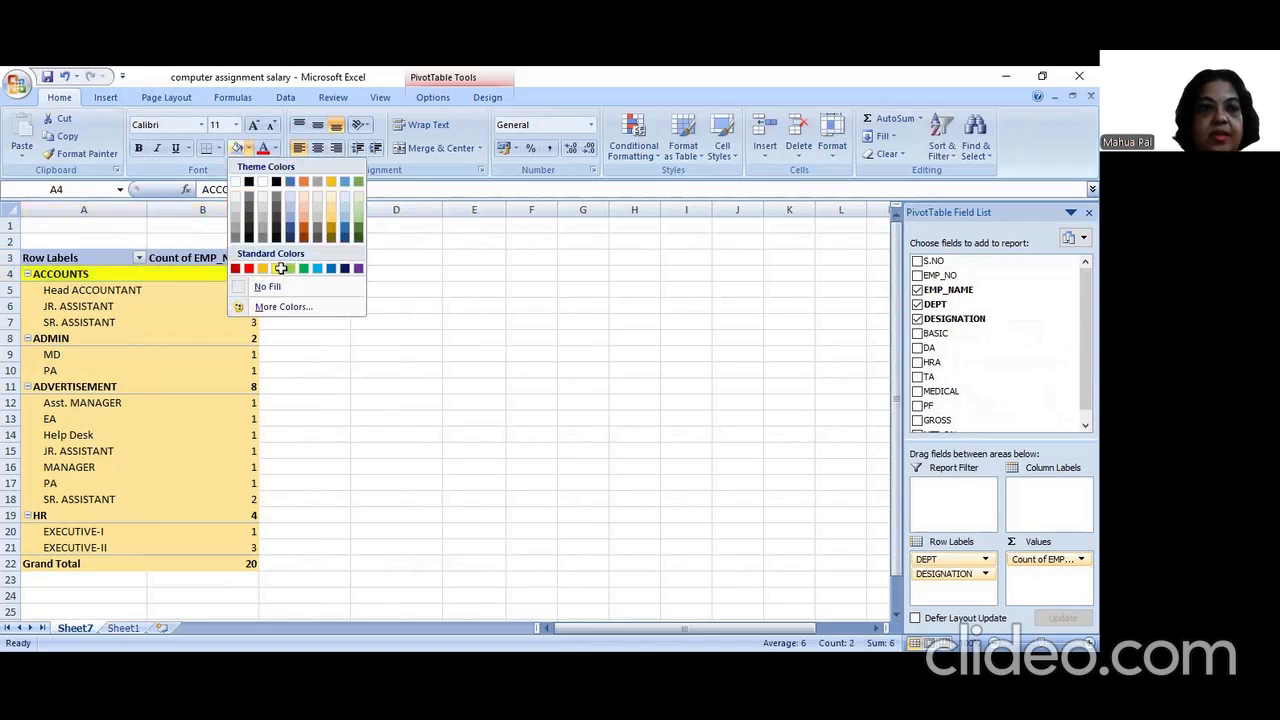
left_click(280, 270)
left_click(33, 338)
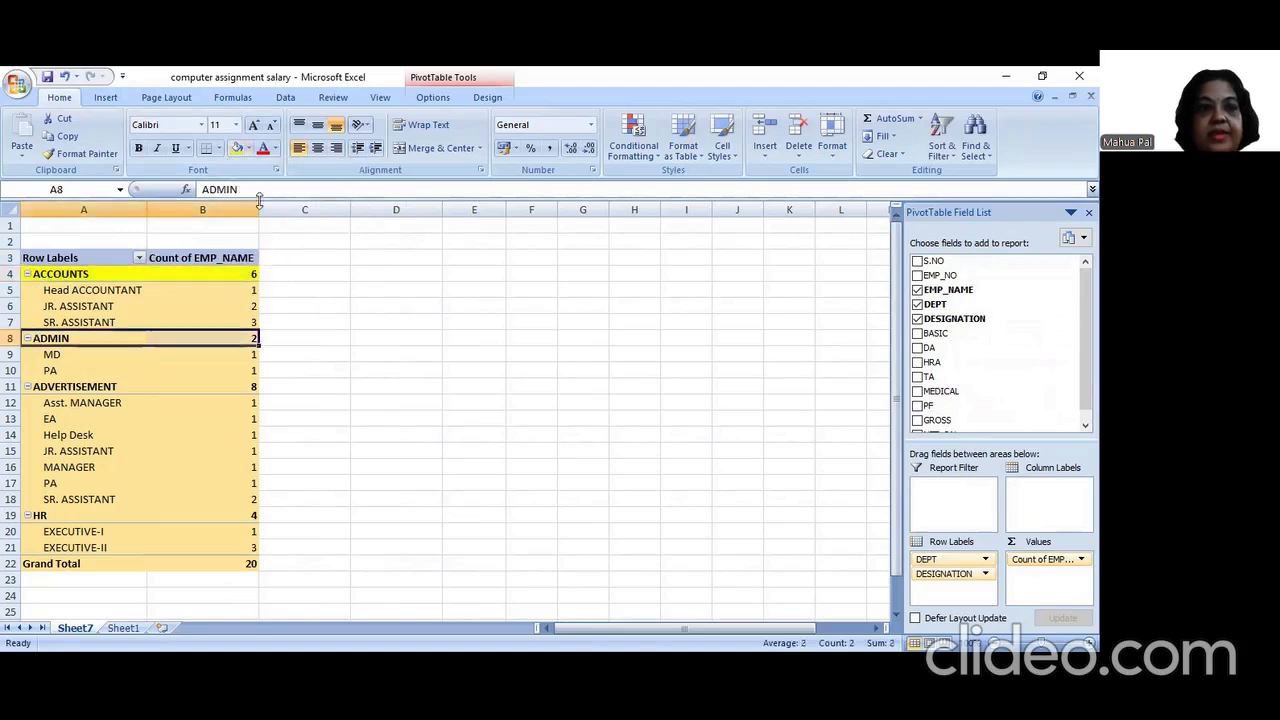
left_click(236, 148)
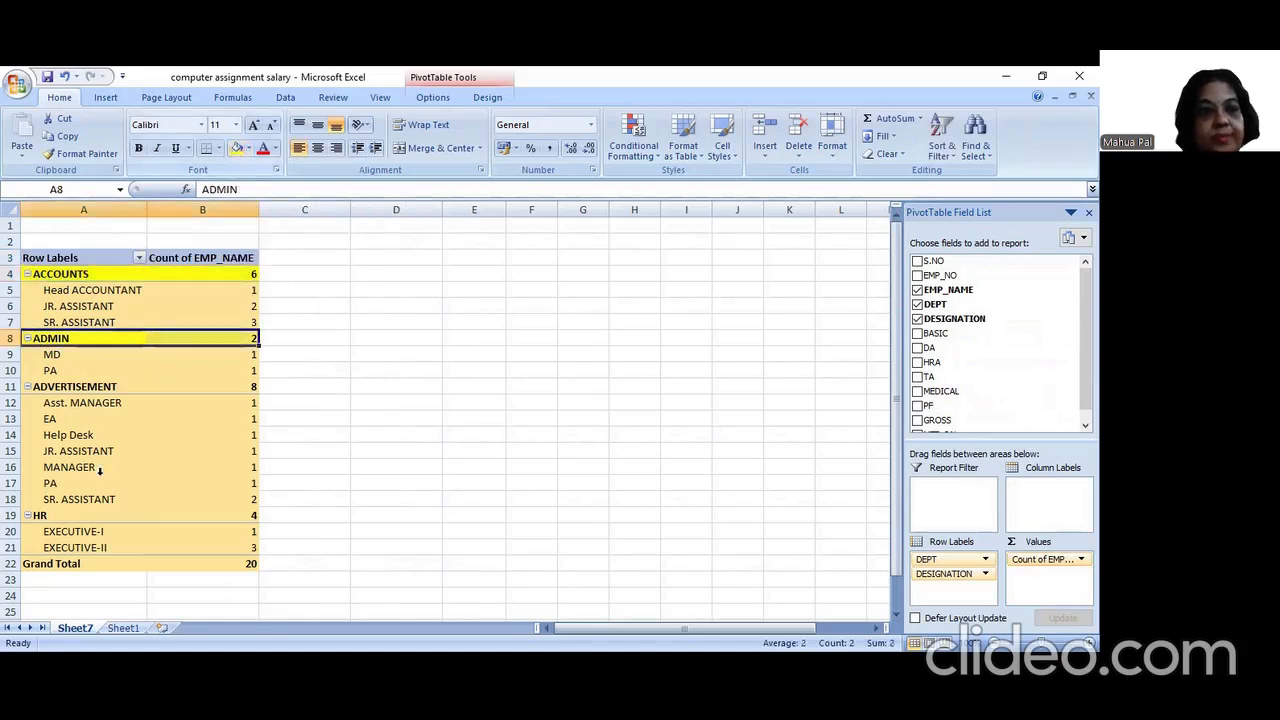
left_click(73, 386)
left_click_drag(73, 386, 216, 385)
left_click(237, 149)
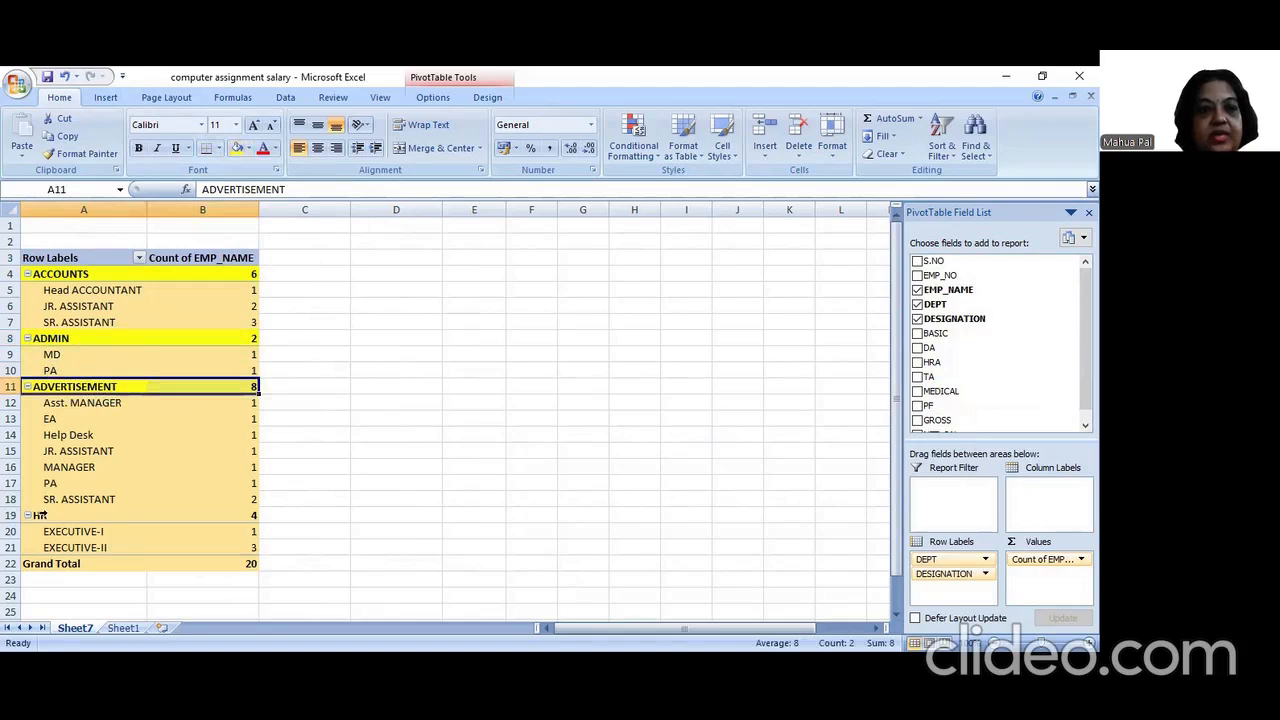
left_click(42, 514)
left_click(238, 148)
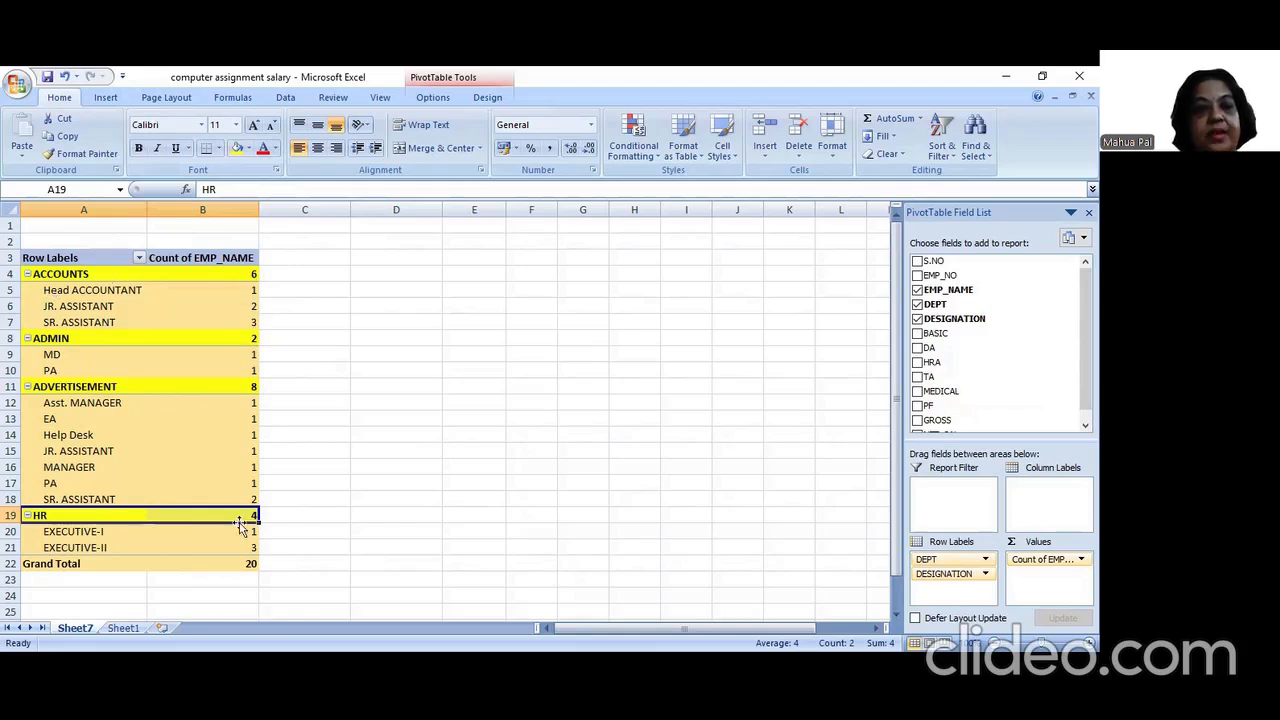
Fill the grand total value cell B22 of the pivot table with light green.
left_click(227, 565)
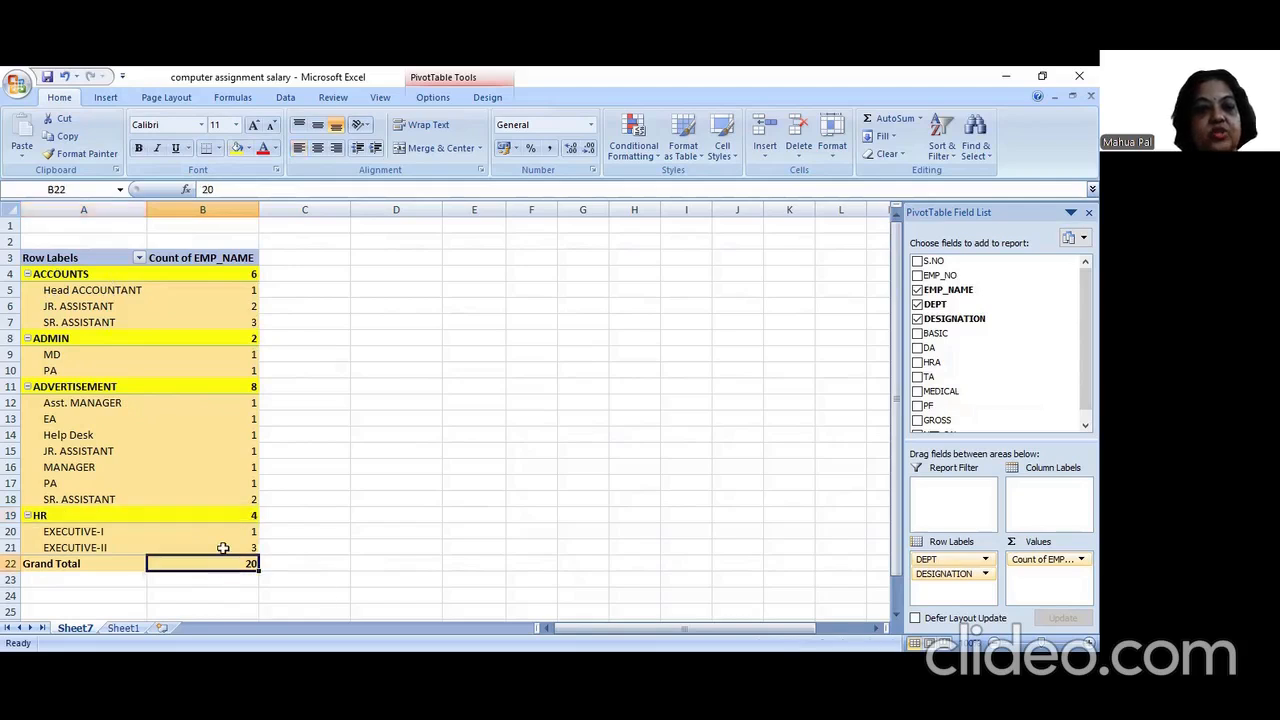
left_click(248, 149)
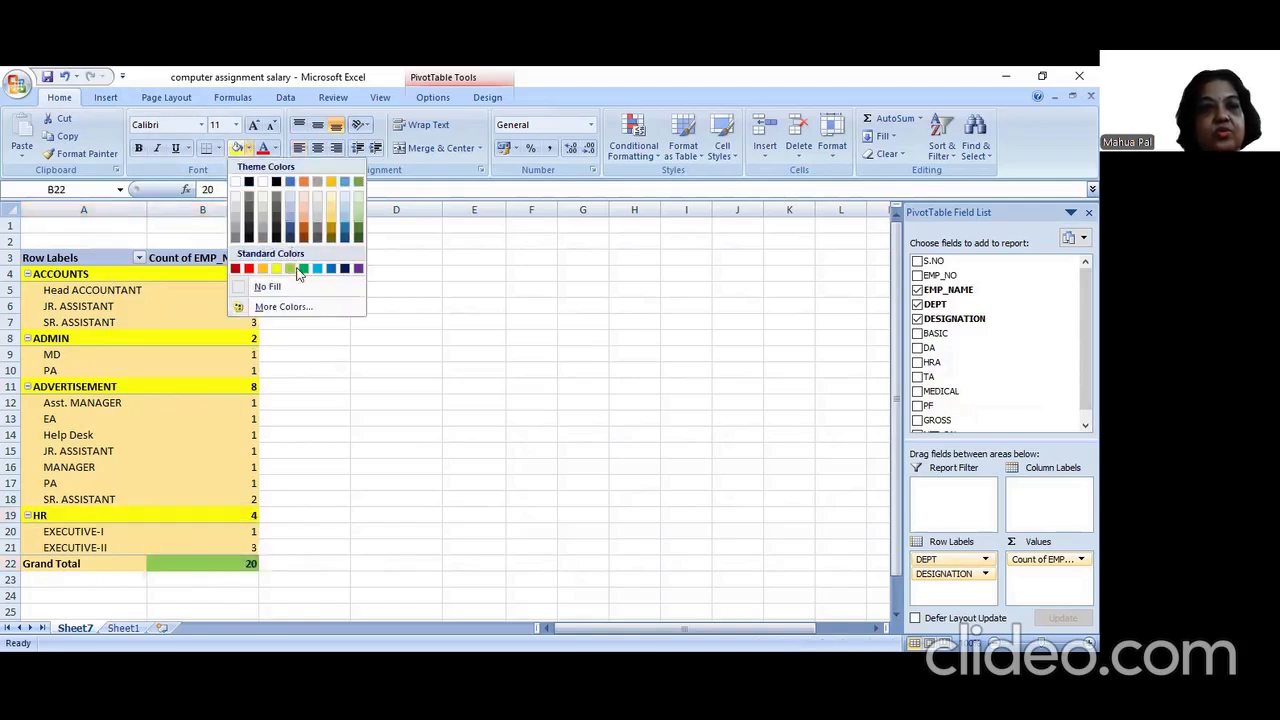
left_click(292, 268)
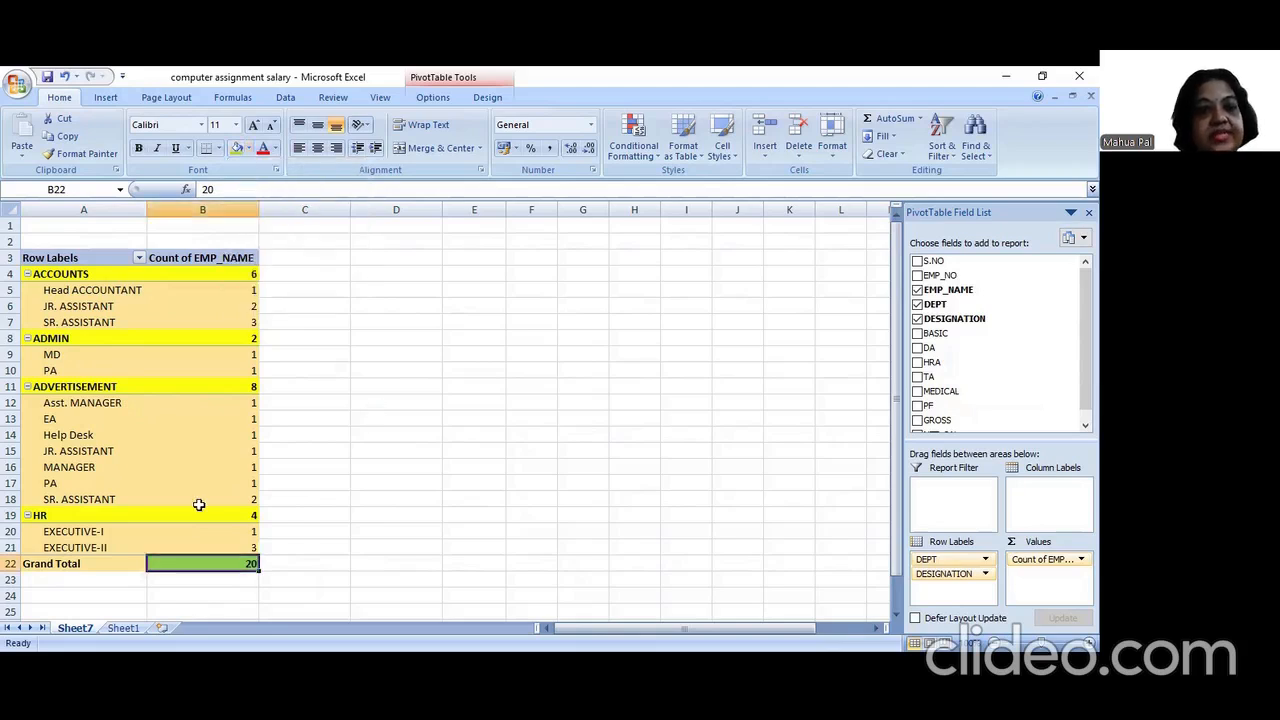
left_click(113, 556)
left_click(117, 566)
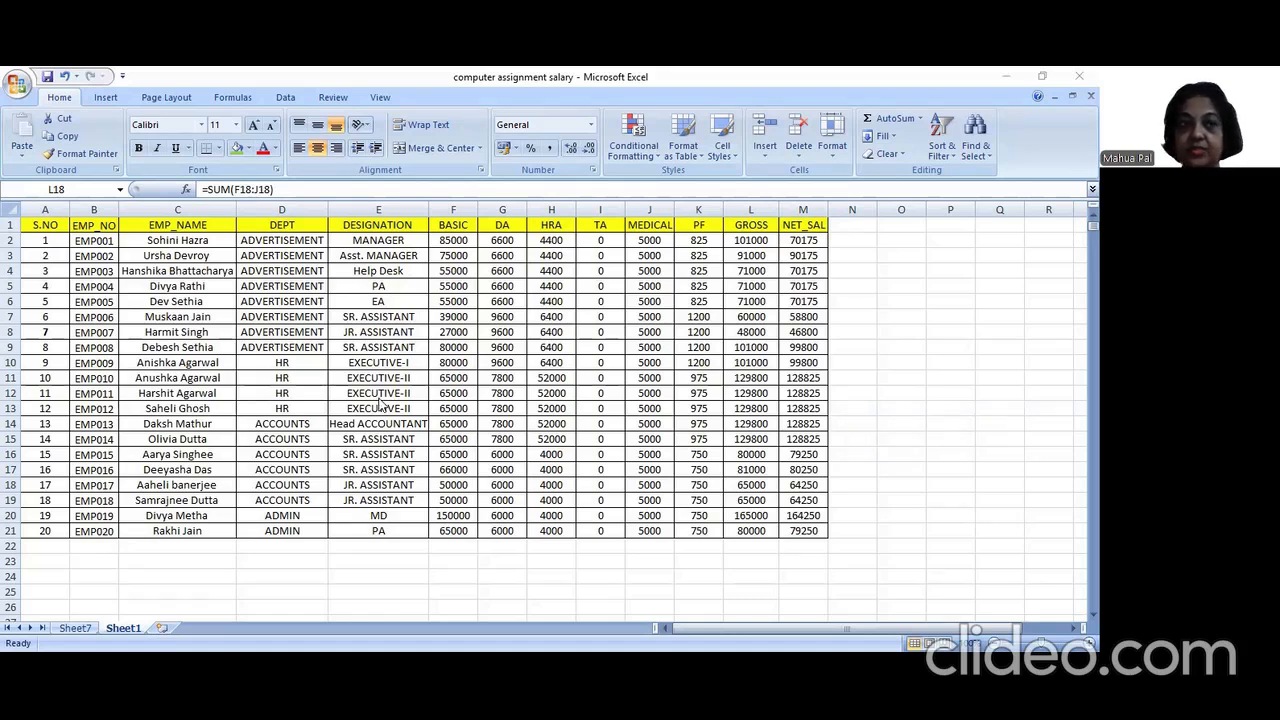
Create another PivotTable on a new worksheet from the whole salary data range A1:M21 on Sheet1.
left_click(341, 364)
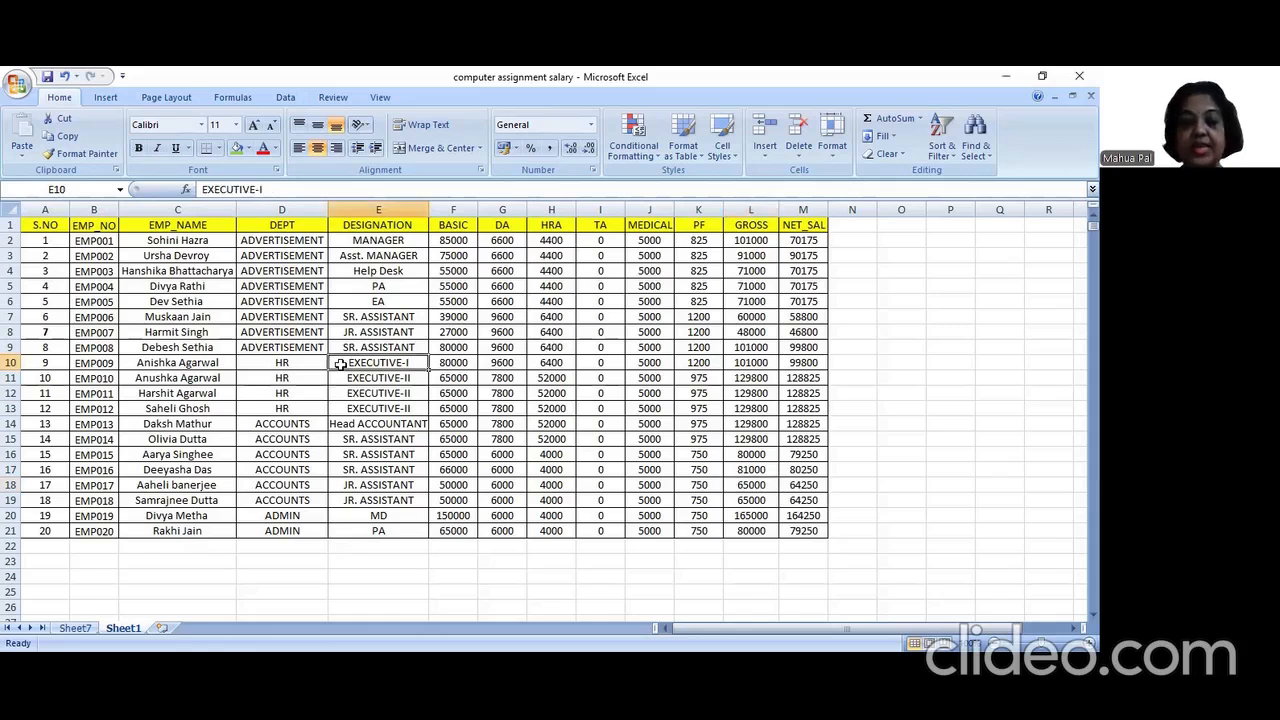
key("ctrl+a")
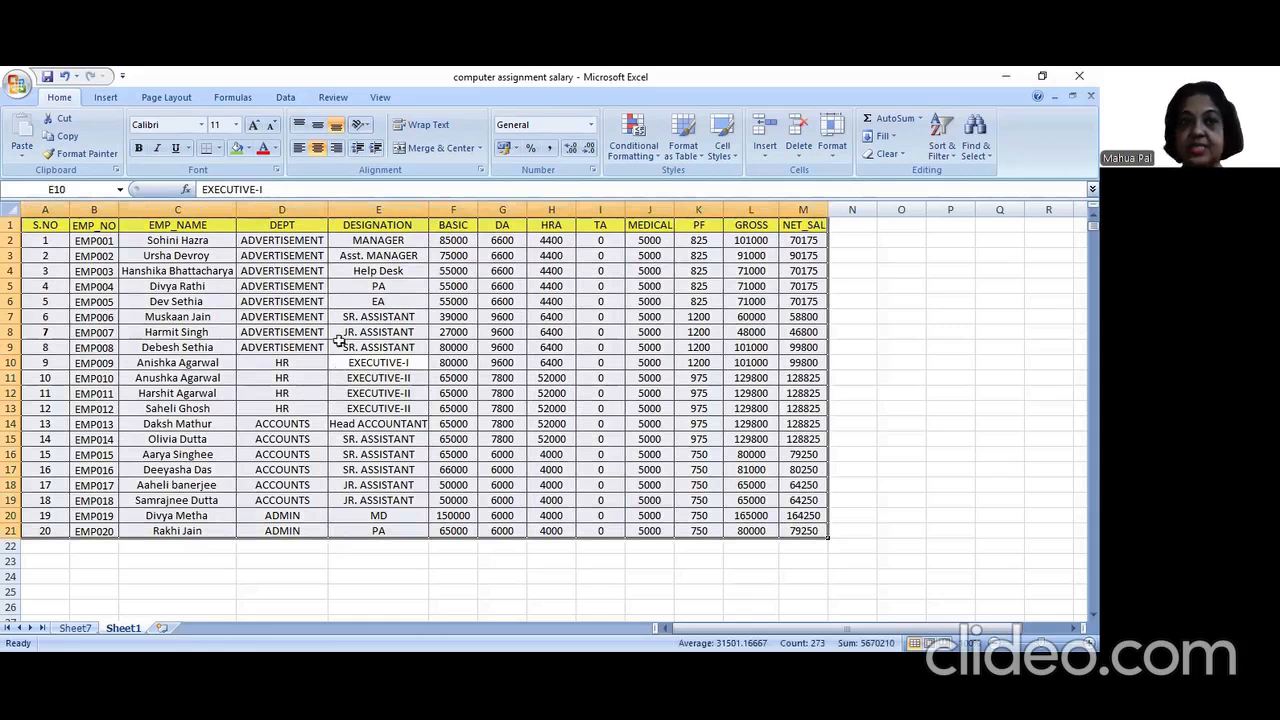
left_click(105, 100)
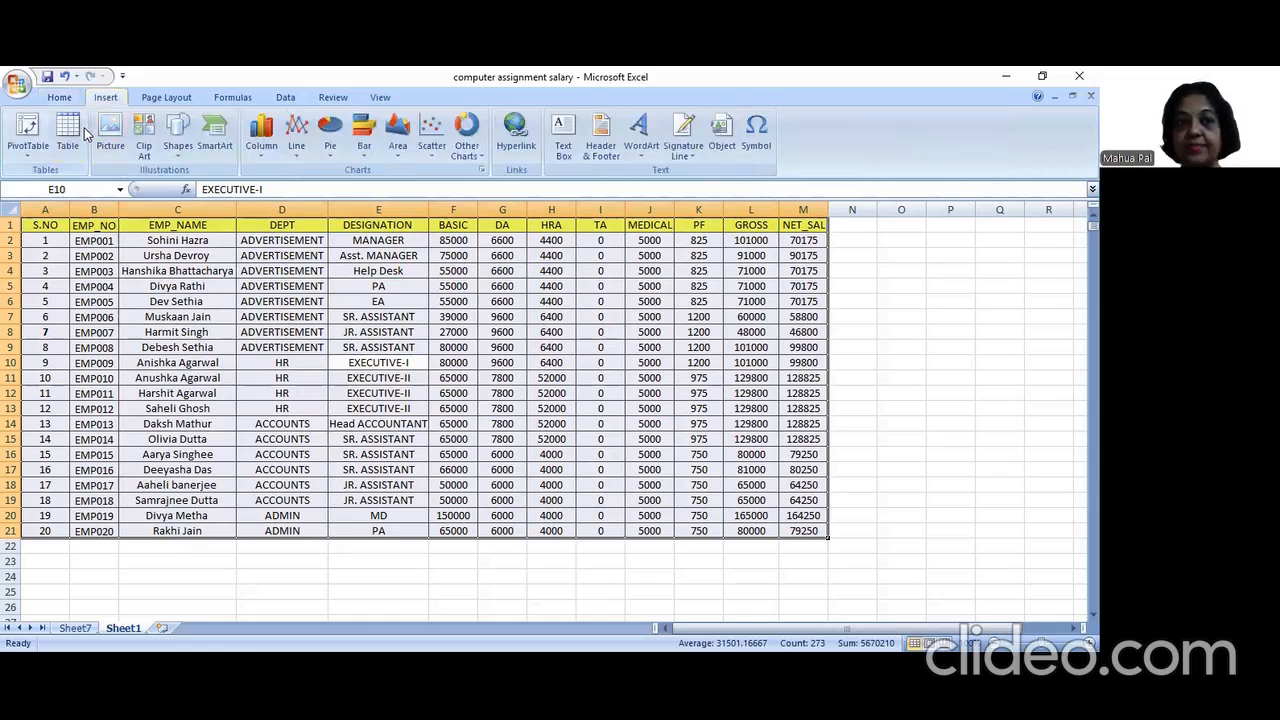
left_click(29, 126)
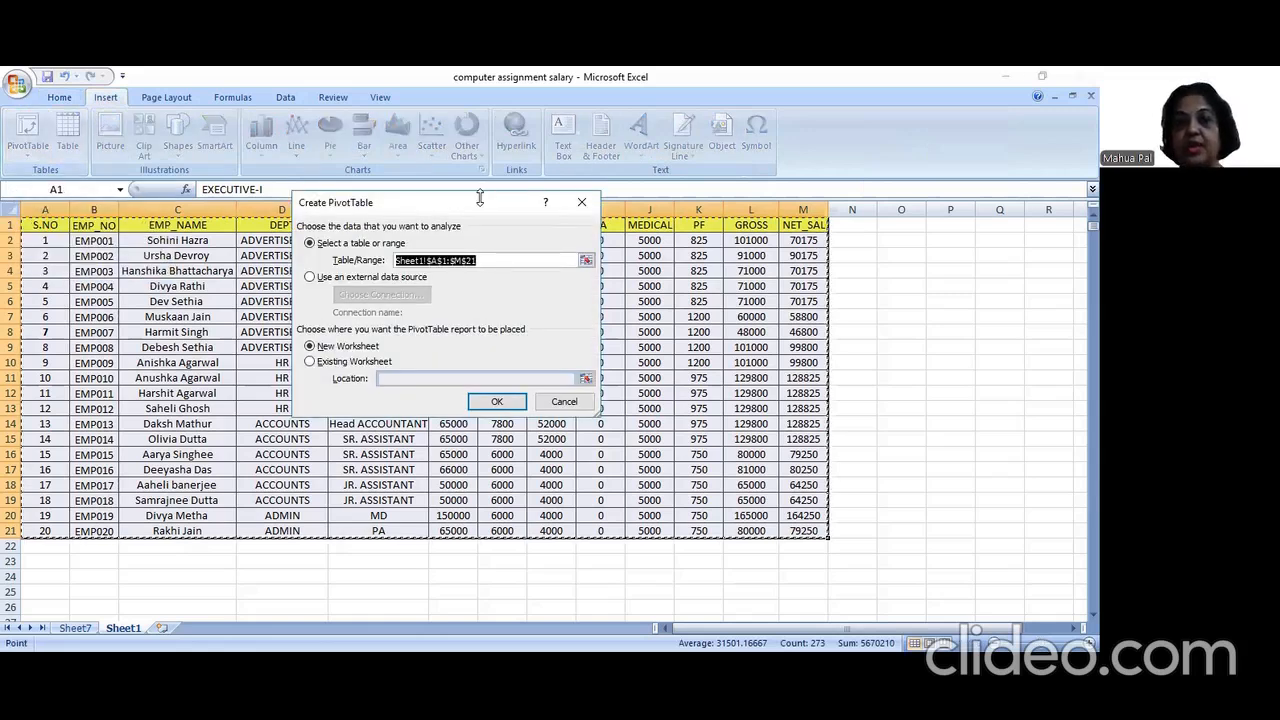
left_click_drag(480, 197, 474, 120)
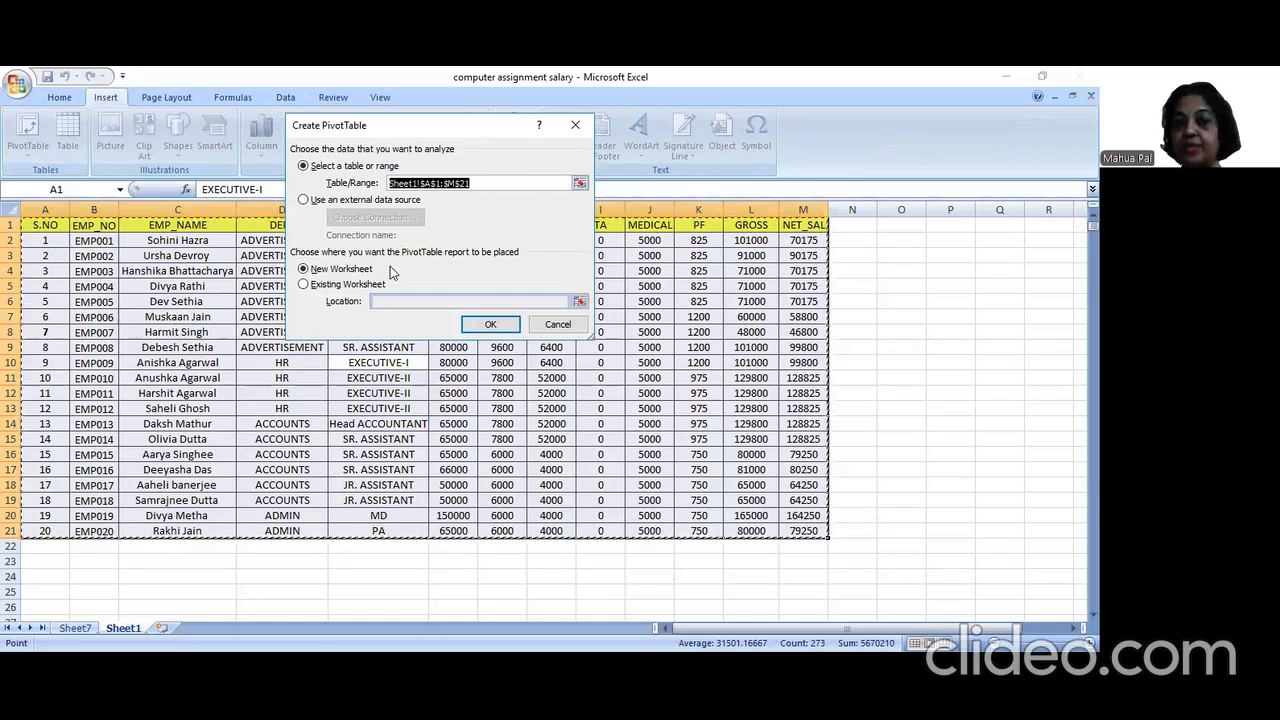
left_click(491, 326)
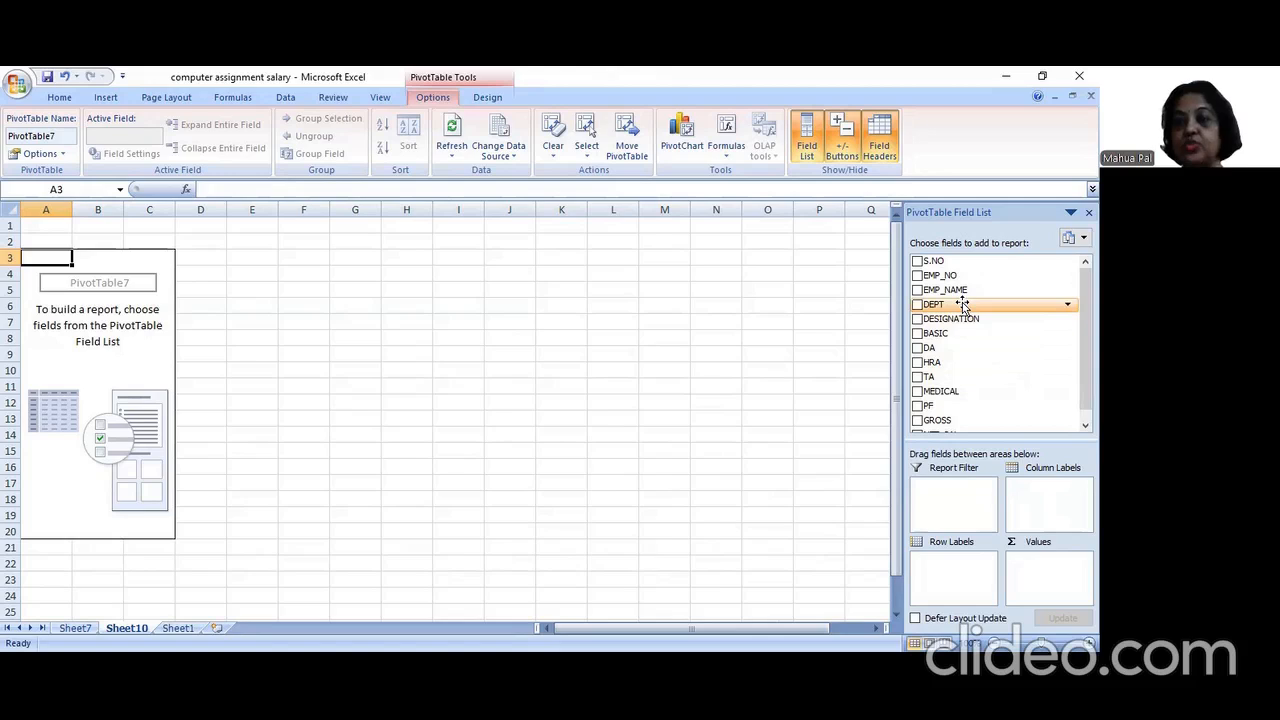
Add DEPT to the new pivot table's row labels and GROSS to its values as a sum.
left_click_drag(965, 306, 938, 575)
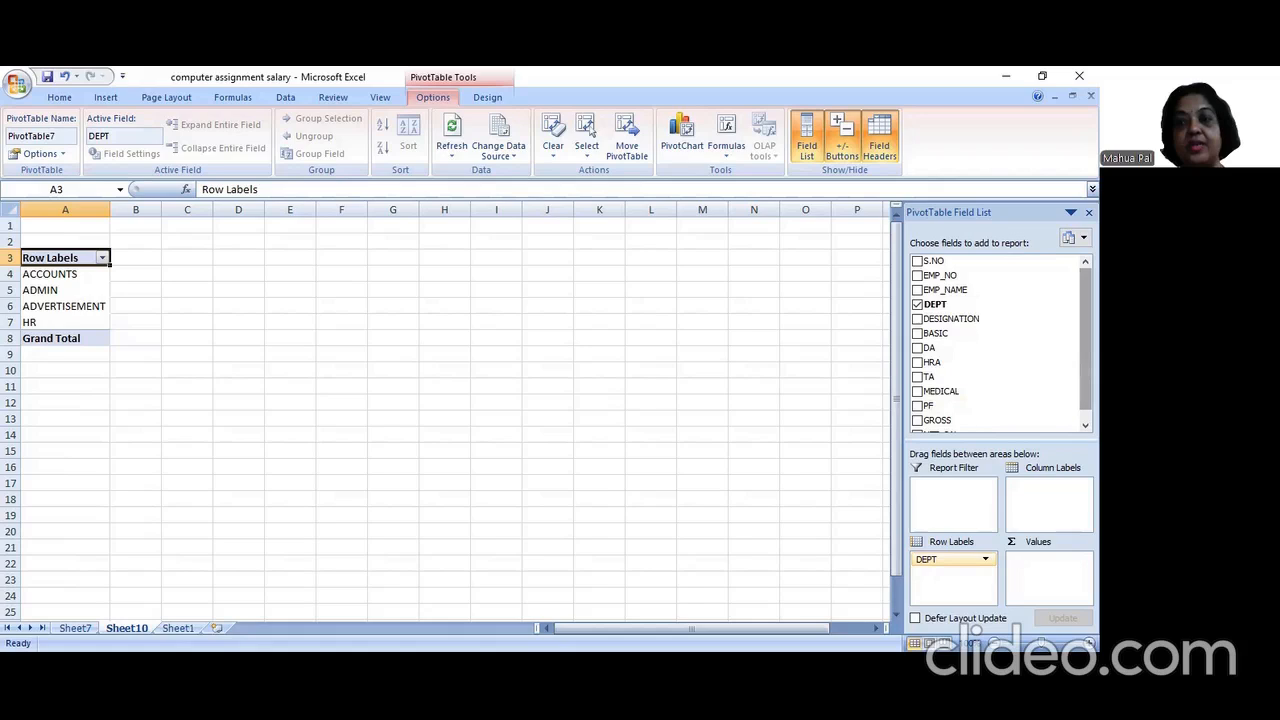
scroll(1085, 340, "down", 1)
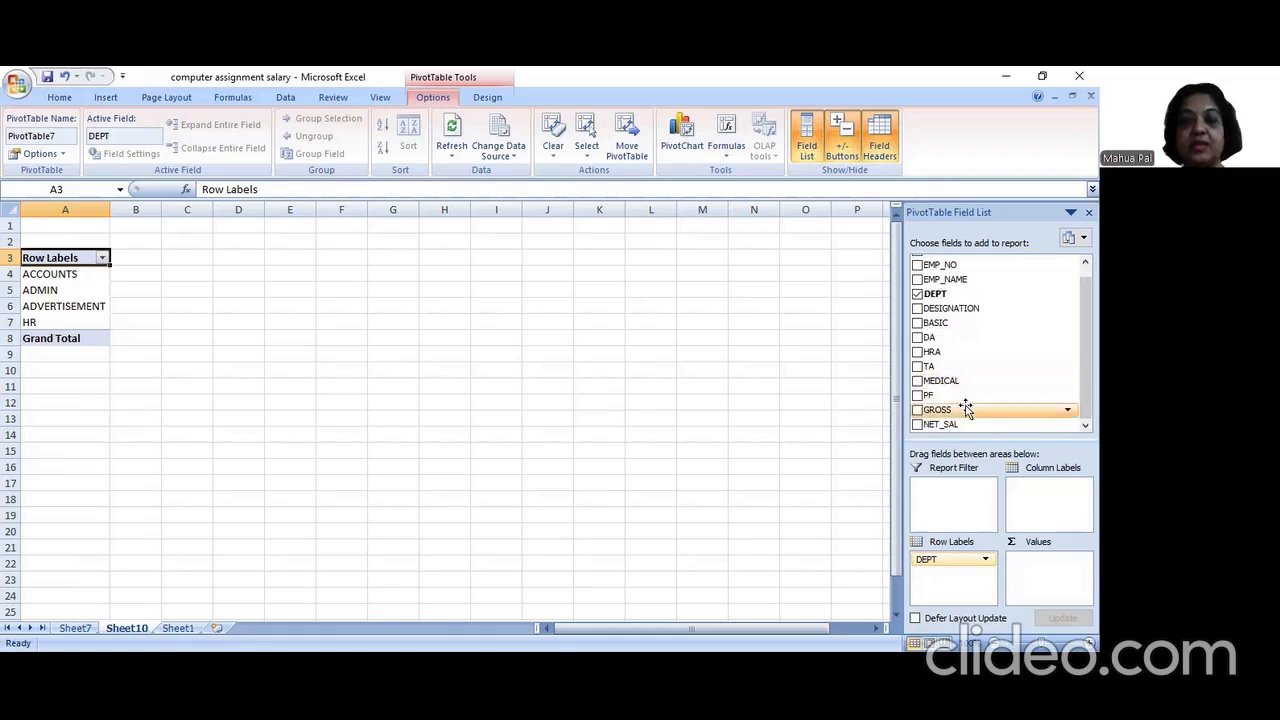
left_click_drag(965, 410, 1036, 570)
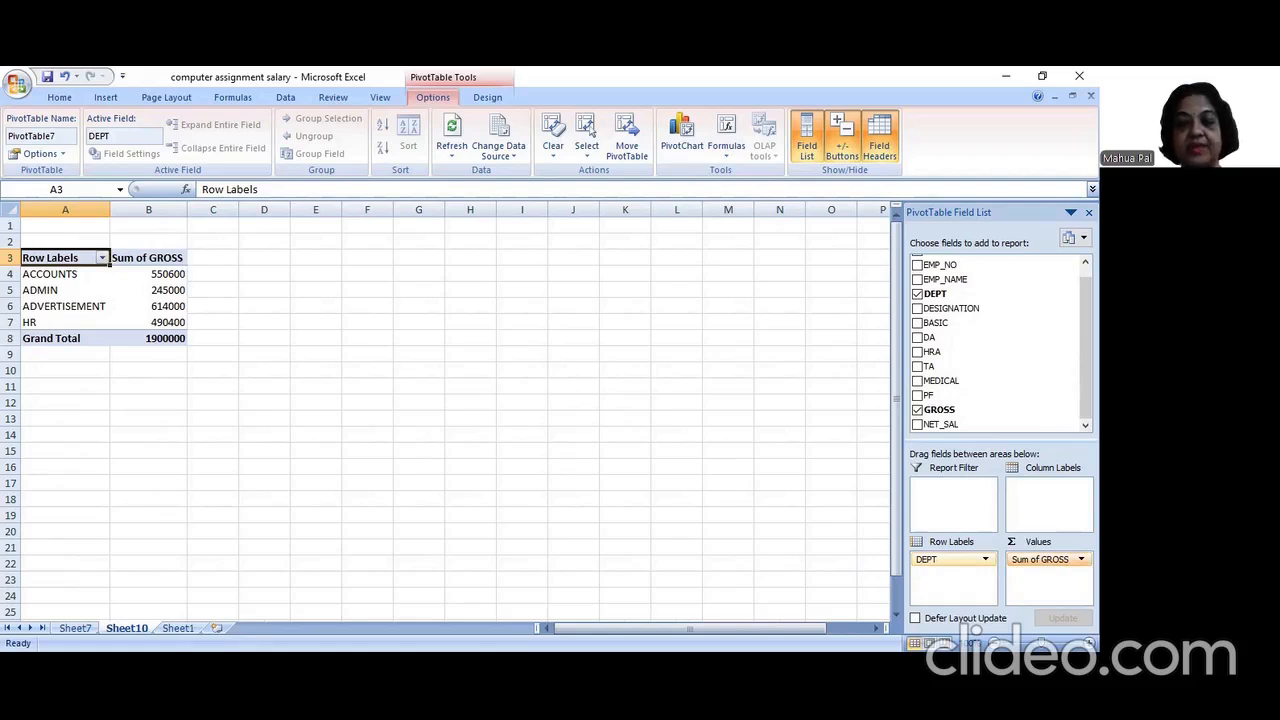
Review the value field settings of GROSS and keep Sum as its calculation type.
left_click(1045, 559)
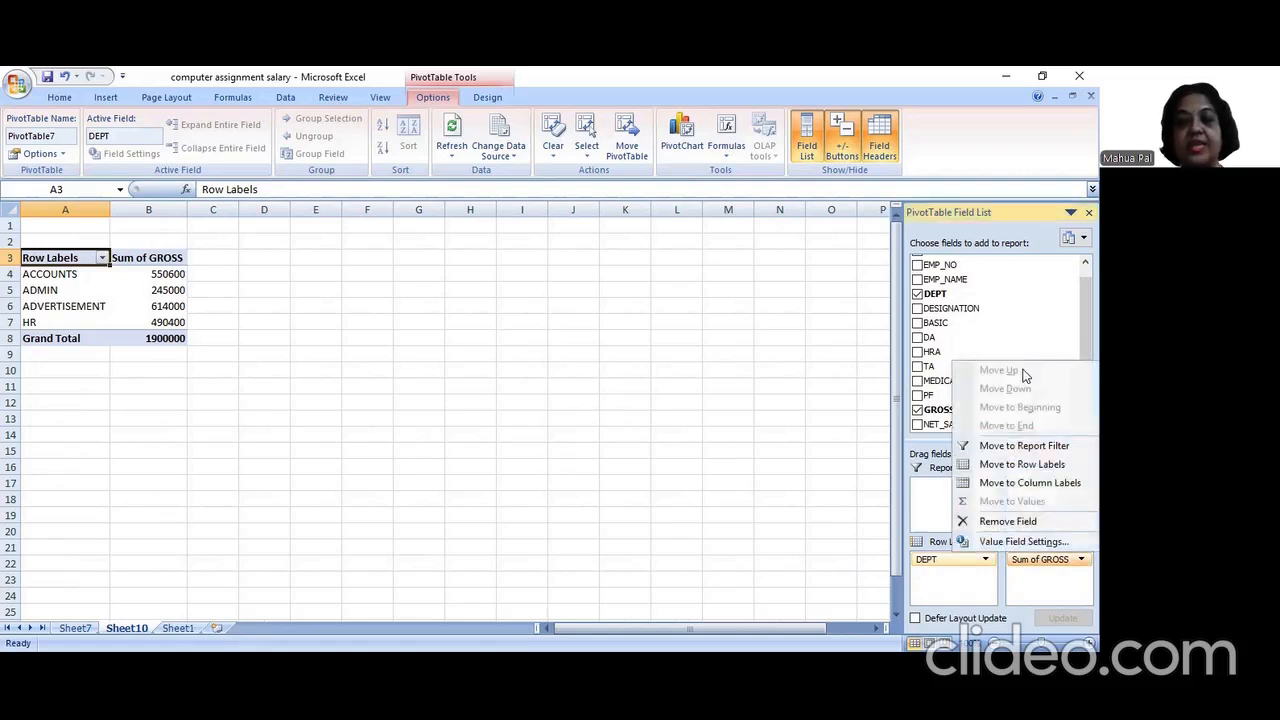
left_click(1000, 543)
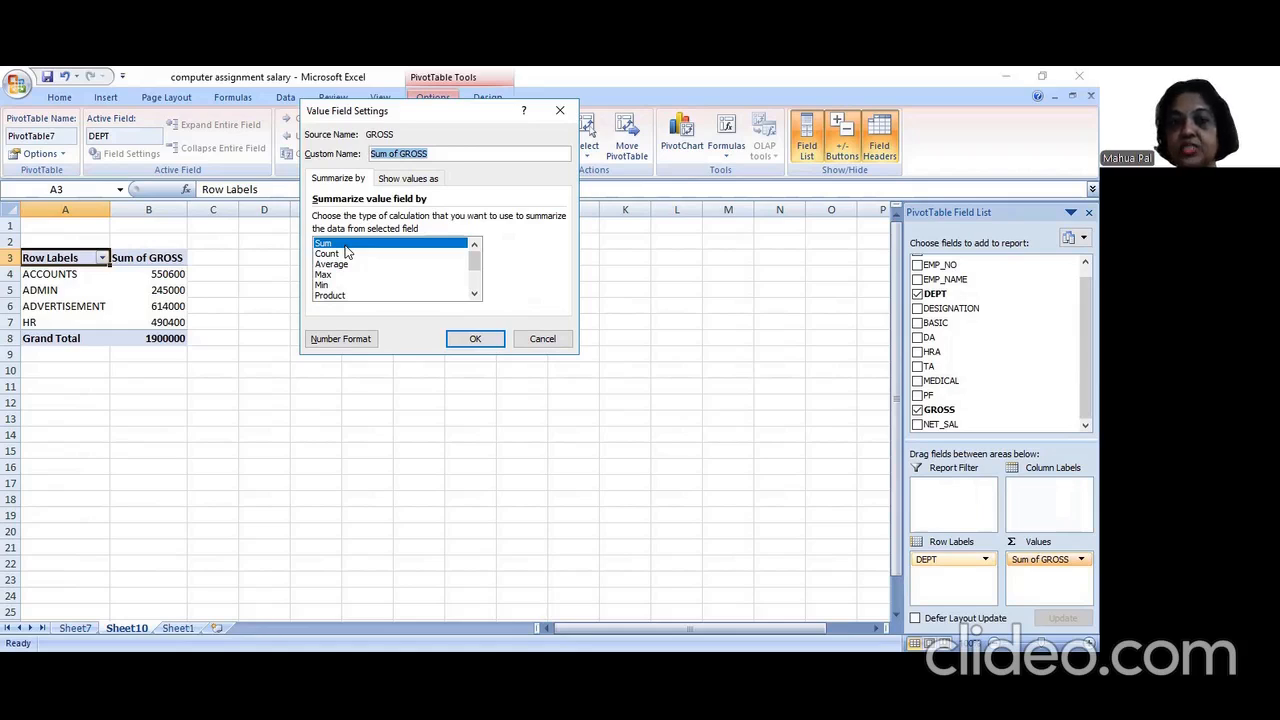
left_click(490, 345)
left_click(489, 342)
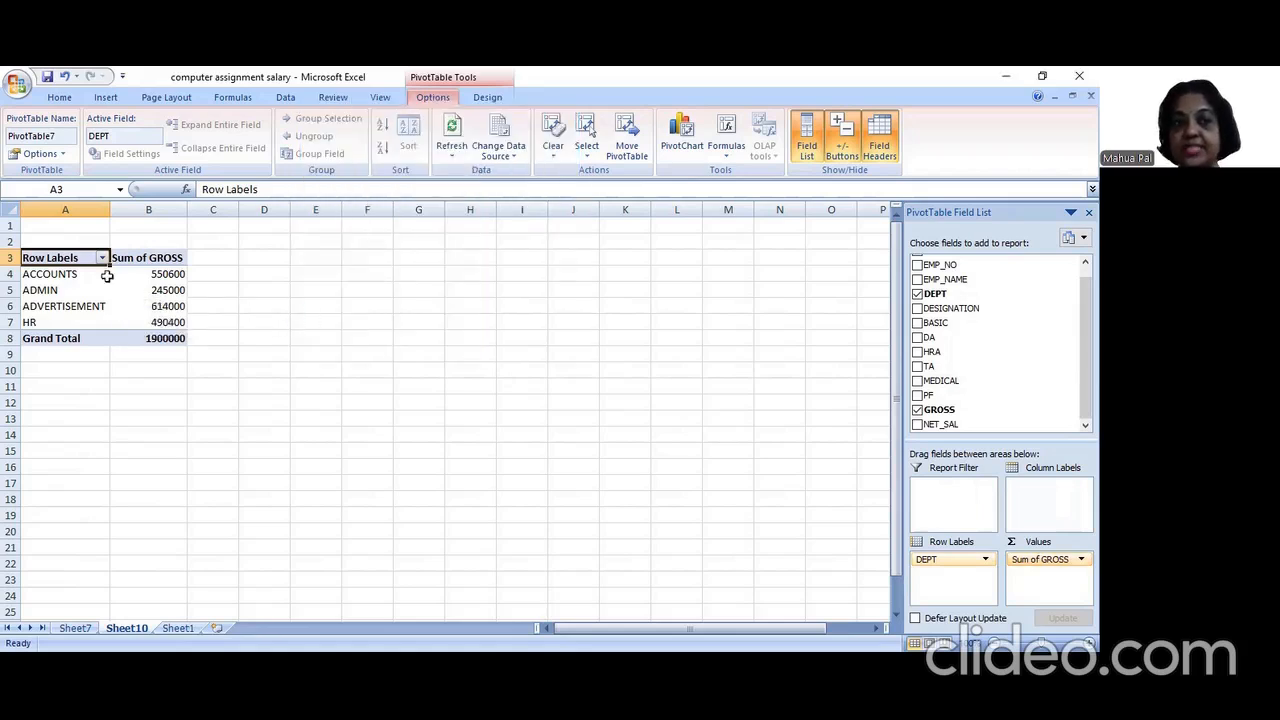
Examine the total gross salary by department in A3:B8, starting with ACCOUNTS and ADMIN.
left_click_drag(74, 258, 129, 342)
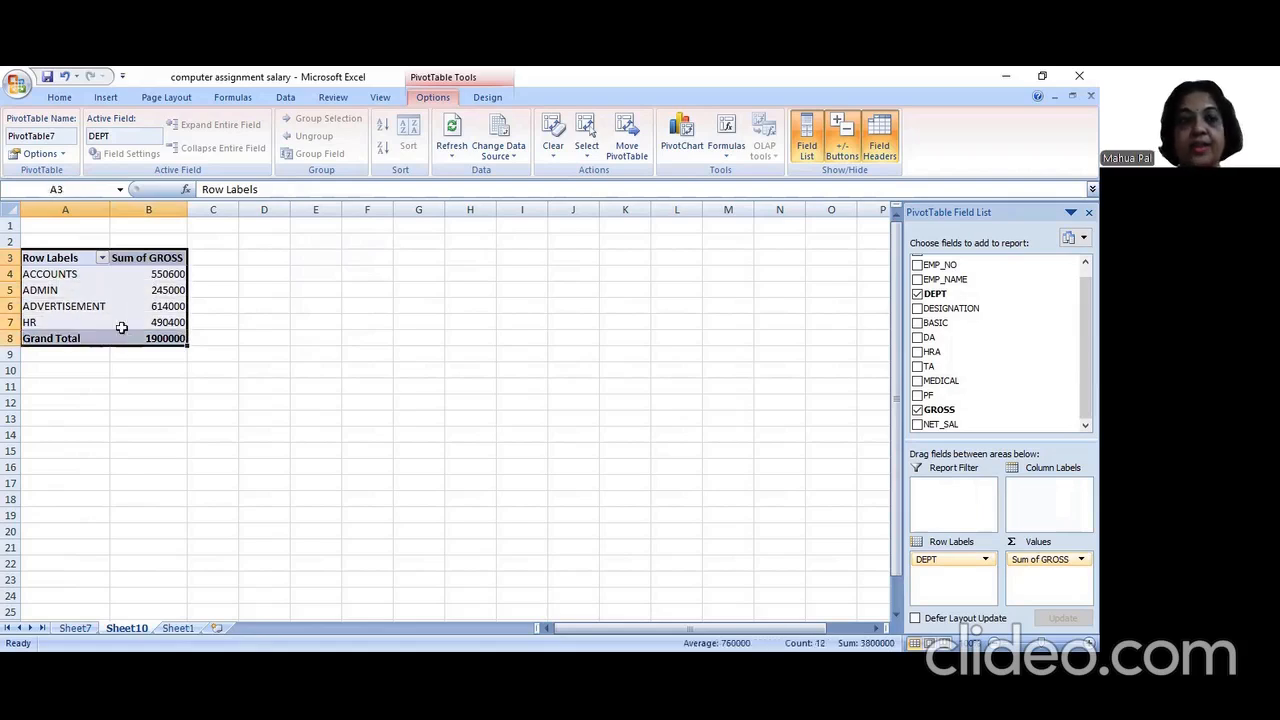
left_click(72, 273)
left_click(138, 274)
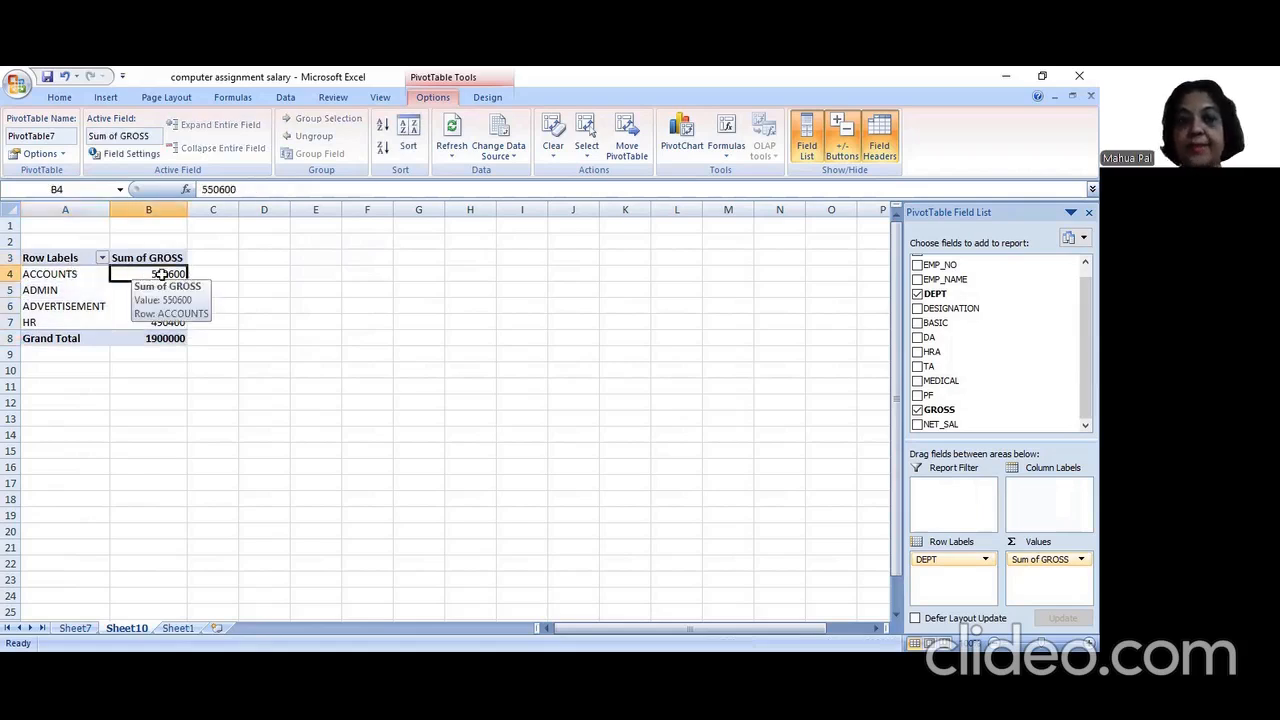
left_click(76, 276)
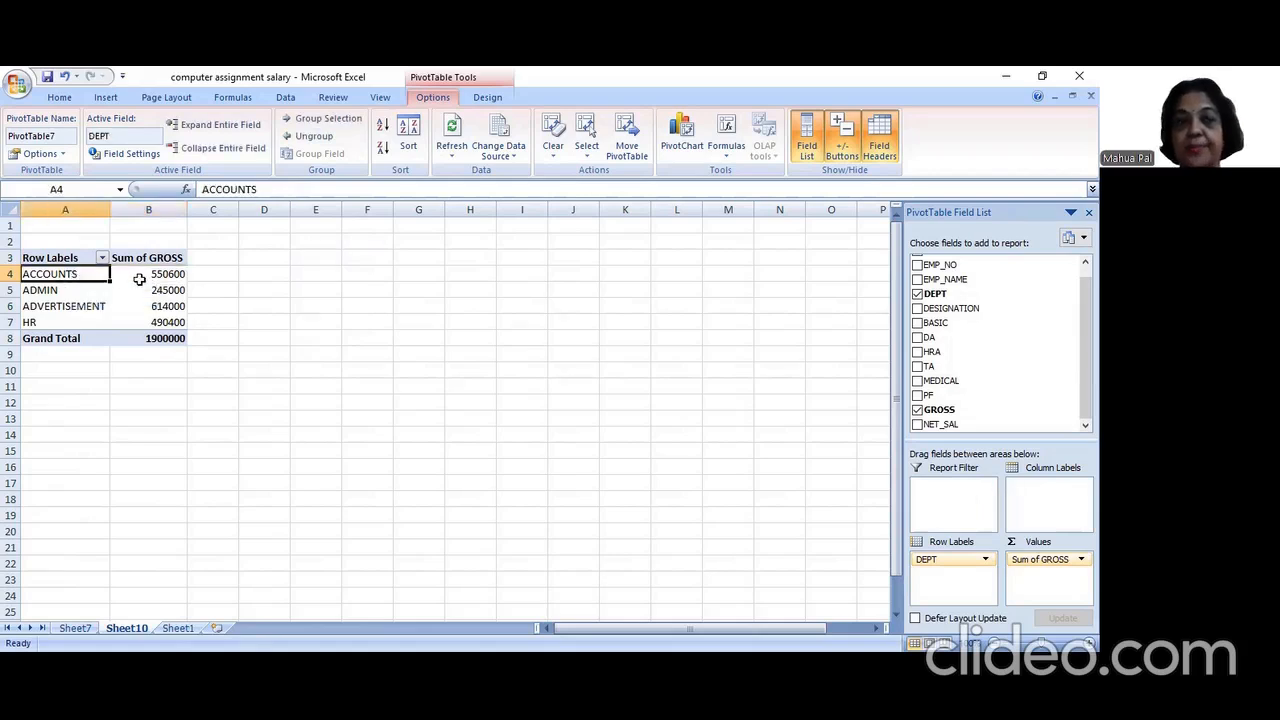
left_click(76, 290)
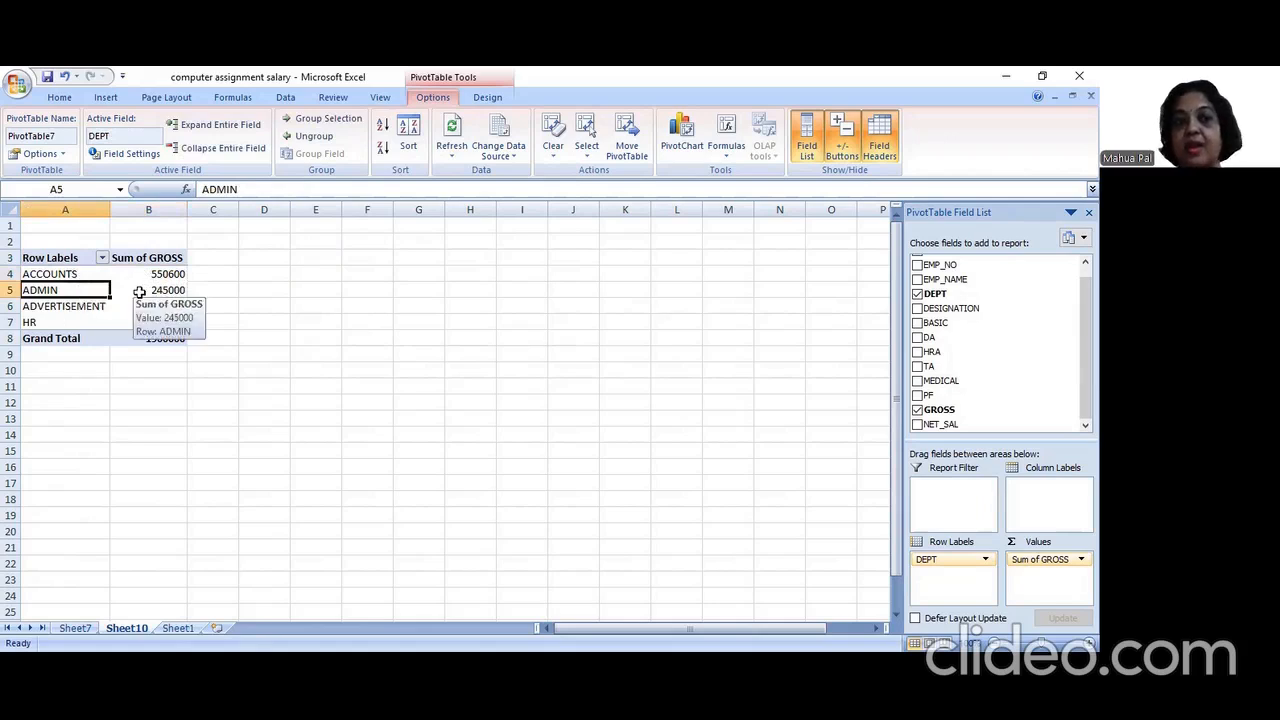
Add DESIGNATION beneath DEPT in the pivot table's row labels to break down each department's gross salary by designation.
left_click(140, 292)
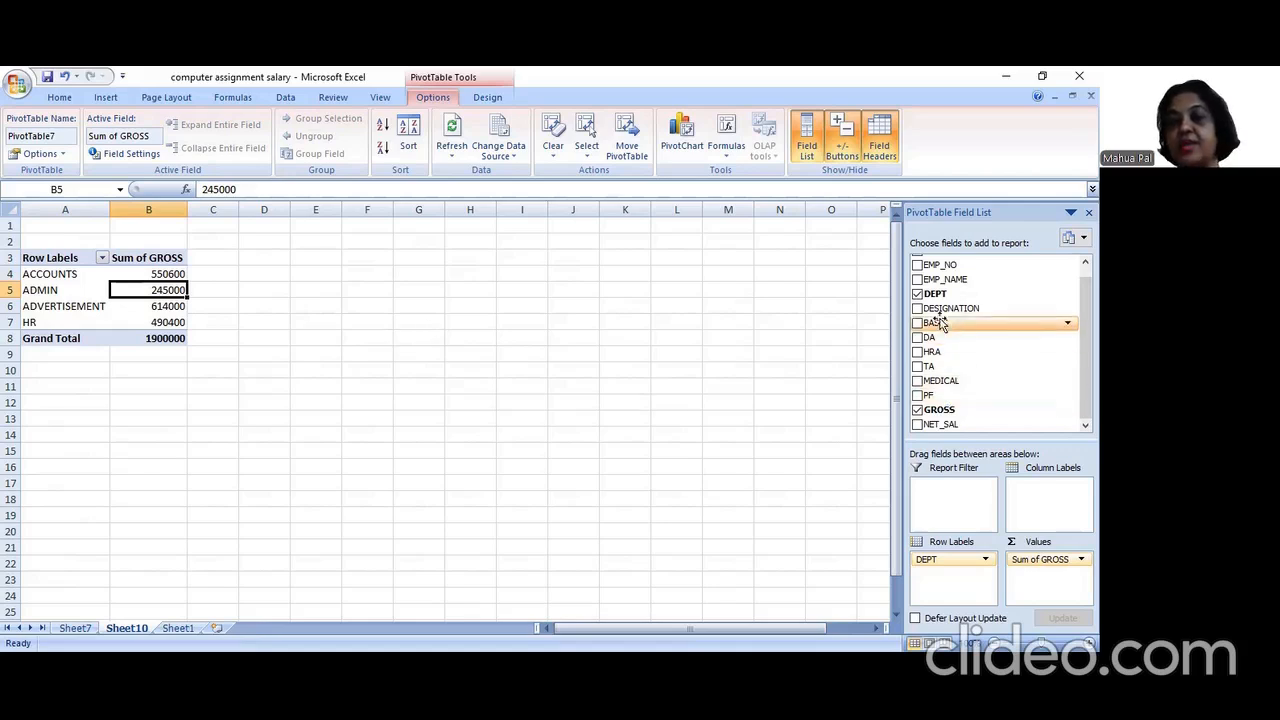
left_click_drag(940, 310, 943, 572)
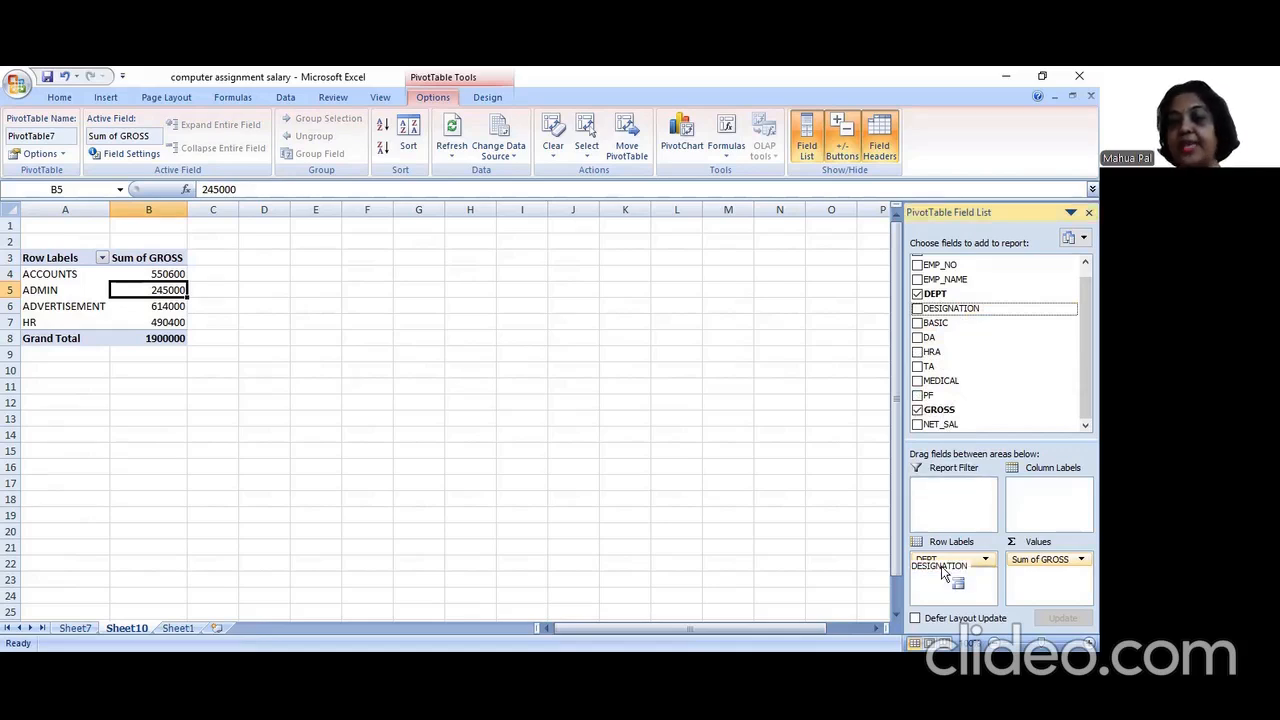
left_click_drag(943, 572, 943, 571)
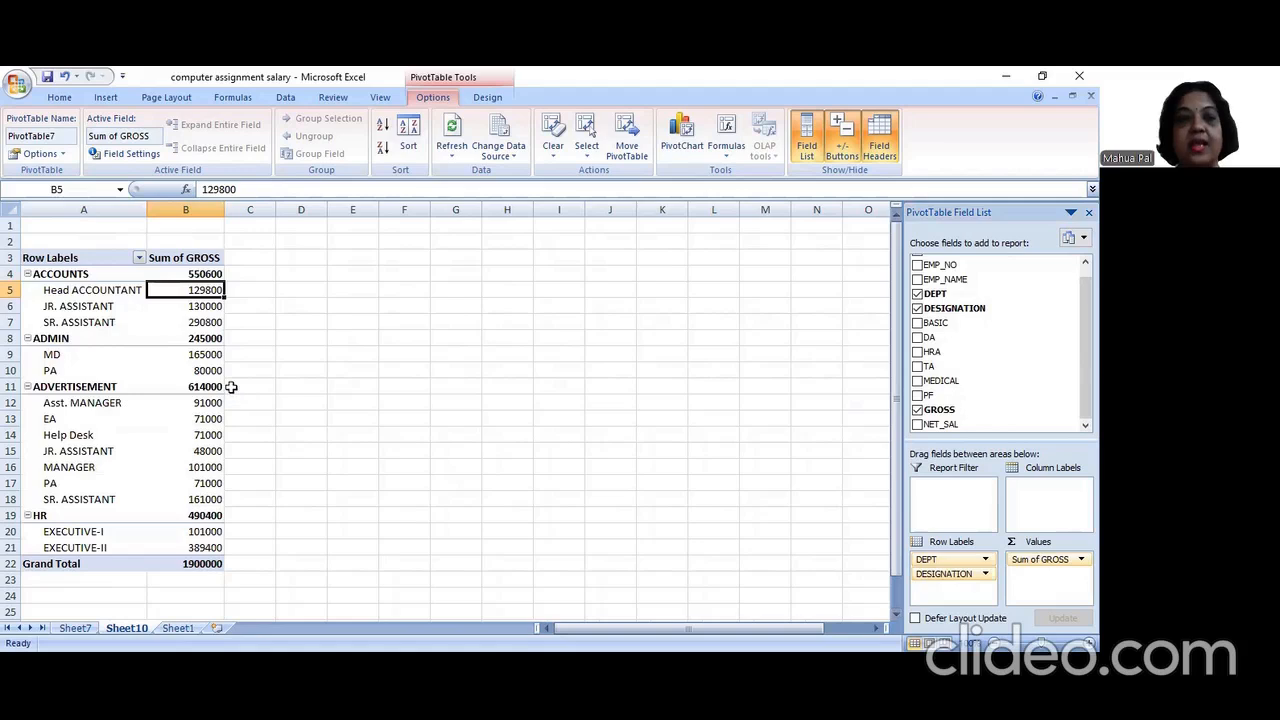
Examine the gross salary by designation under ACCOUNTS, including Head ACCOUNTANT, and select the whole pivot table A3:B22.
left_click(61, 274)
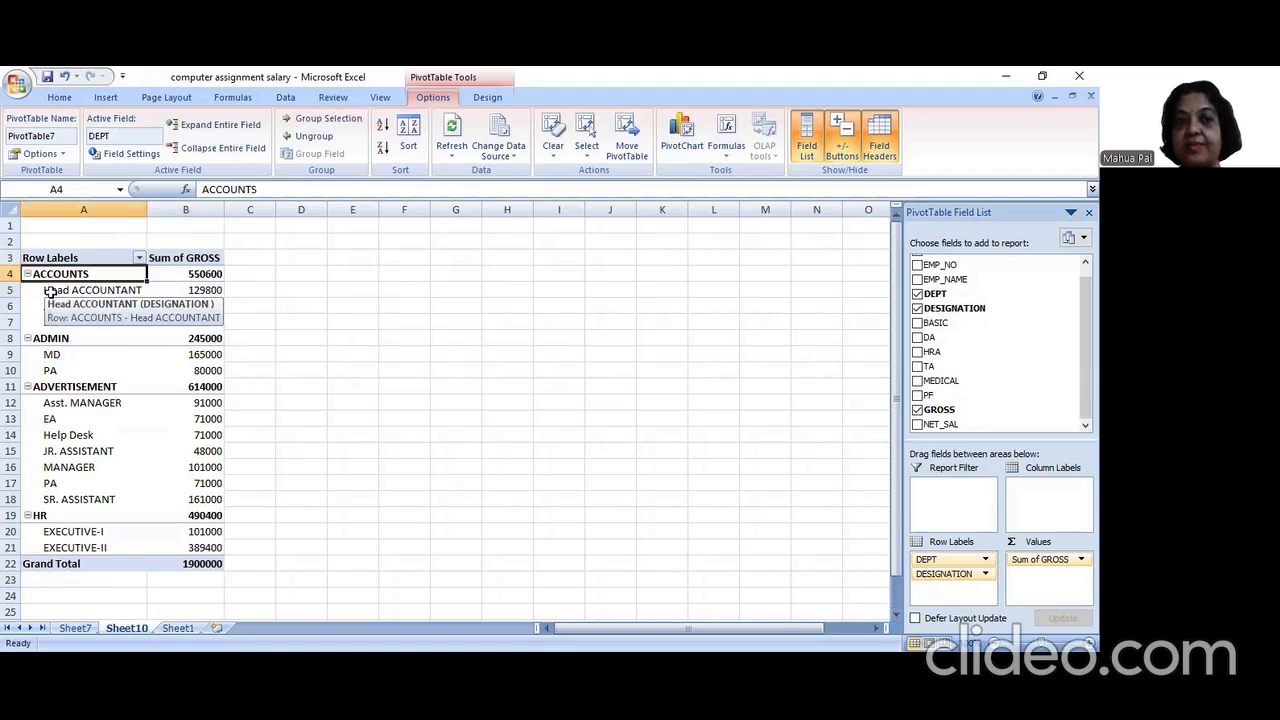
left_click(50, 290)
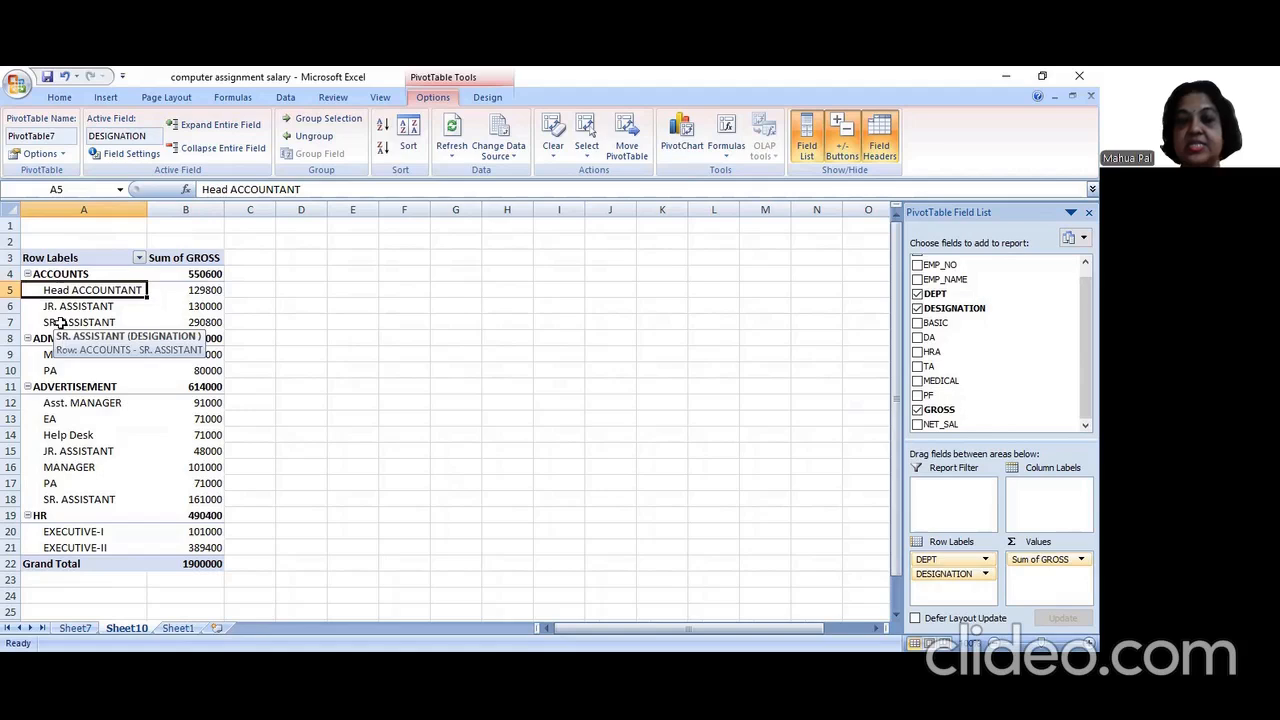
left_click(108, 274)
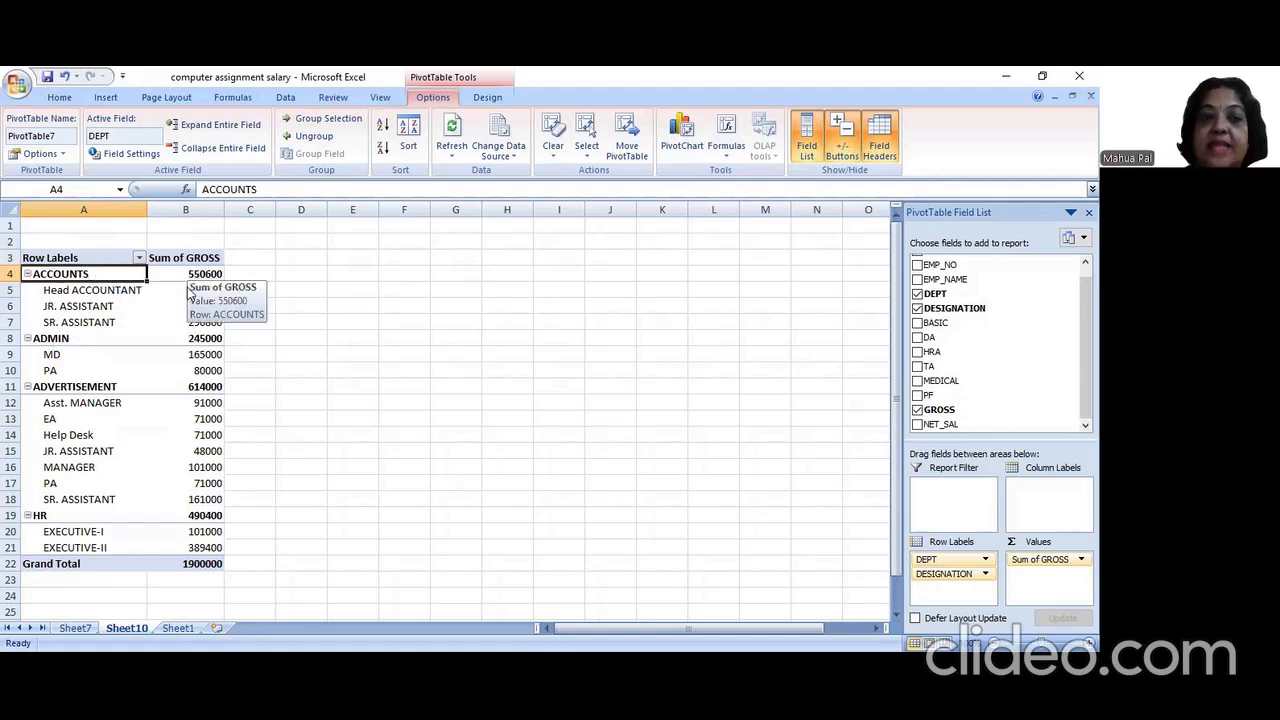
left_click(153, 291)
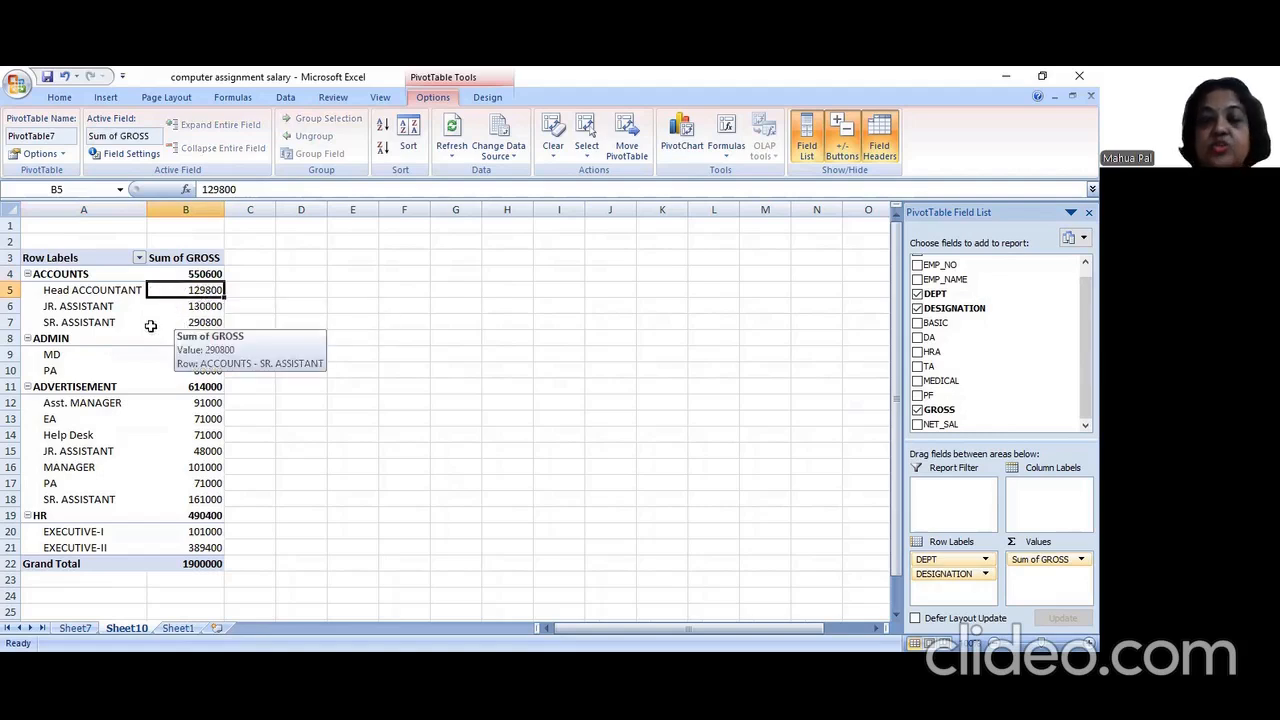
left_click_drag(40, 250, 177, 558)
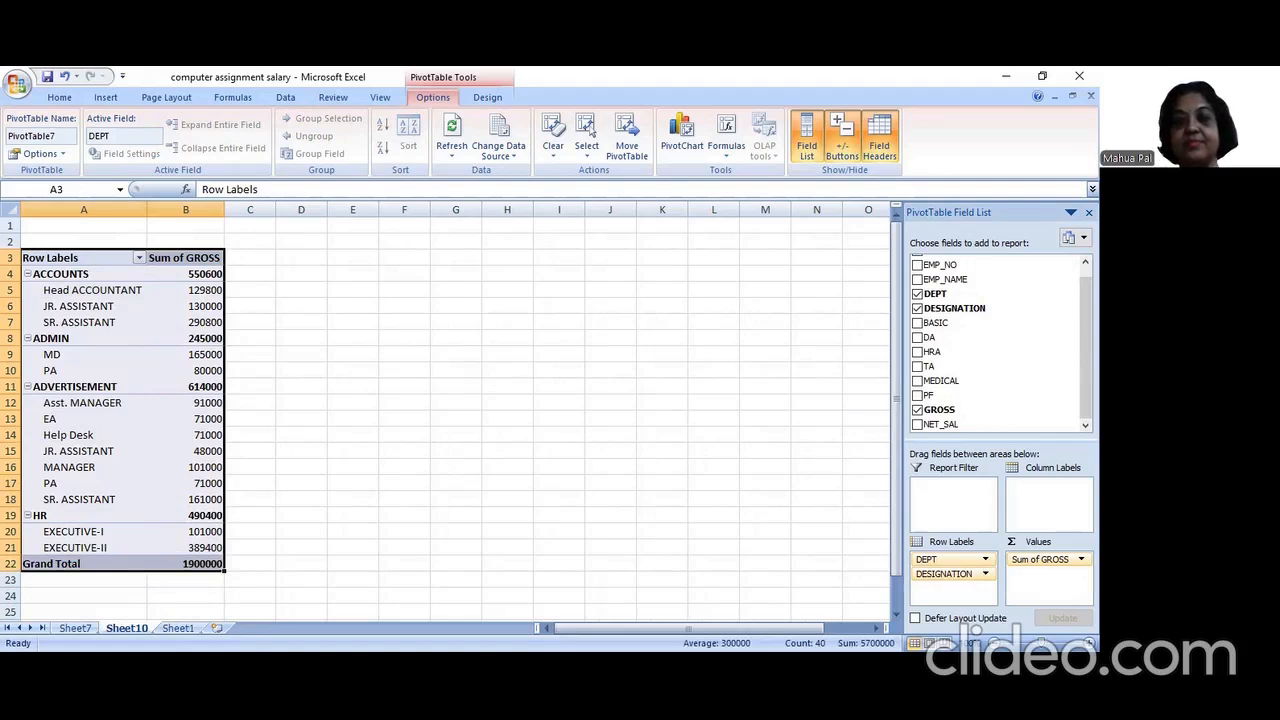
left_click(588, 133)
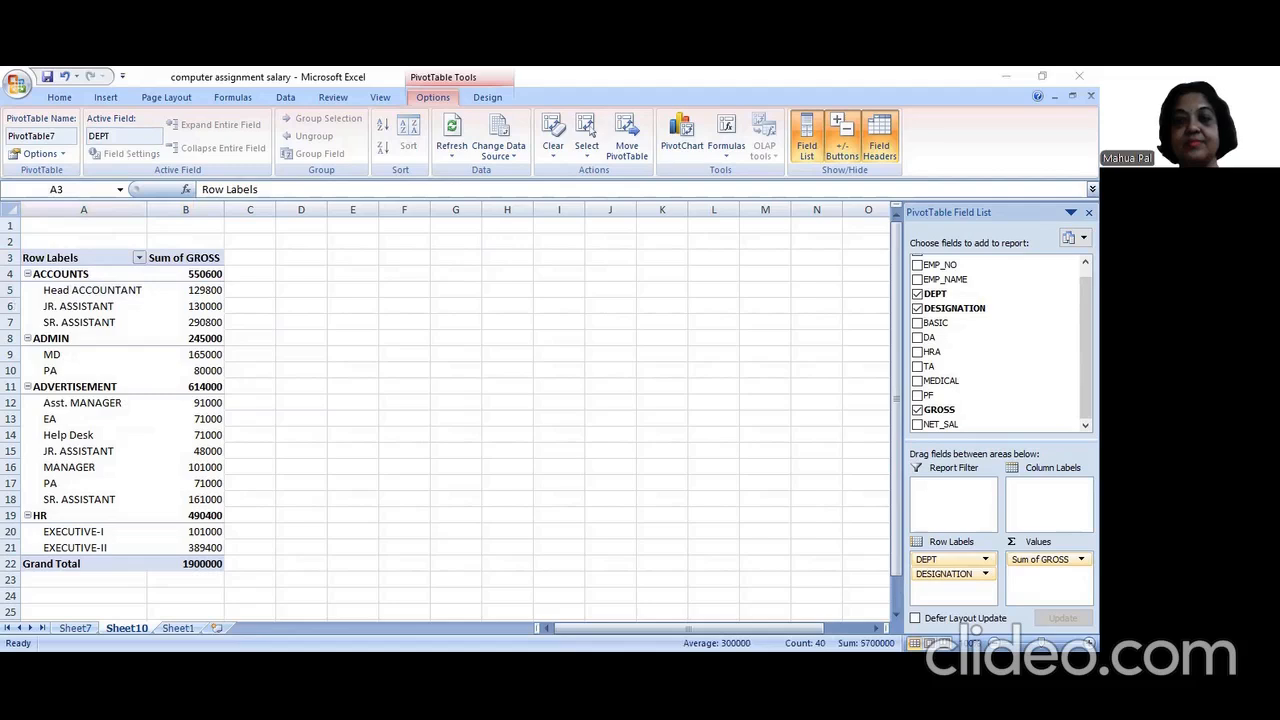